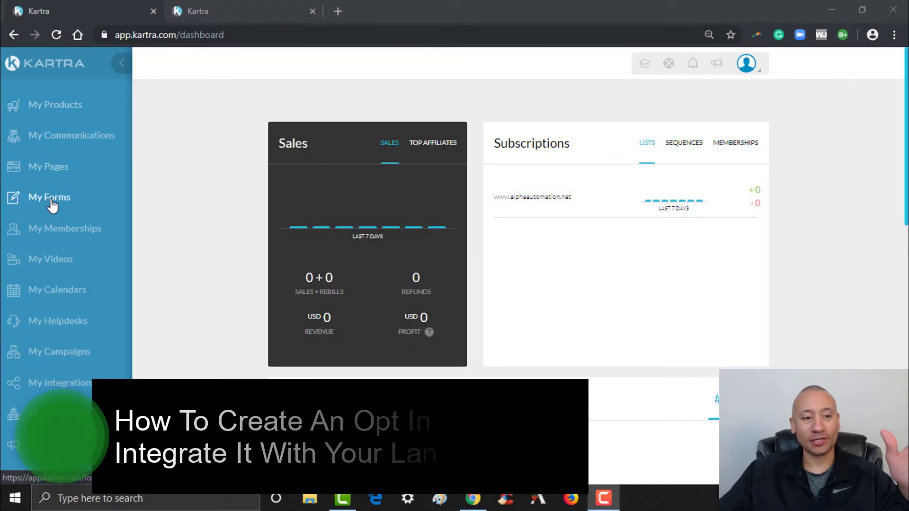
Step: Open My Forms and review the Lead capture forms introduction page
left_click(52, 199)
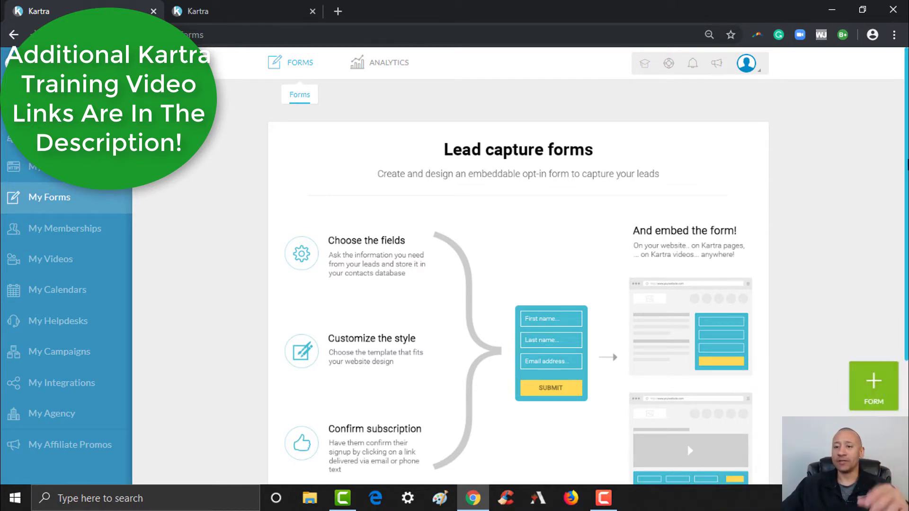
scroll(878, 171, "down", 1)
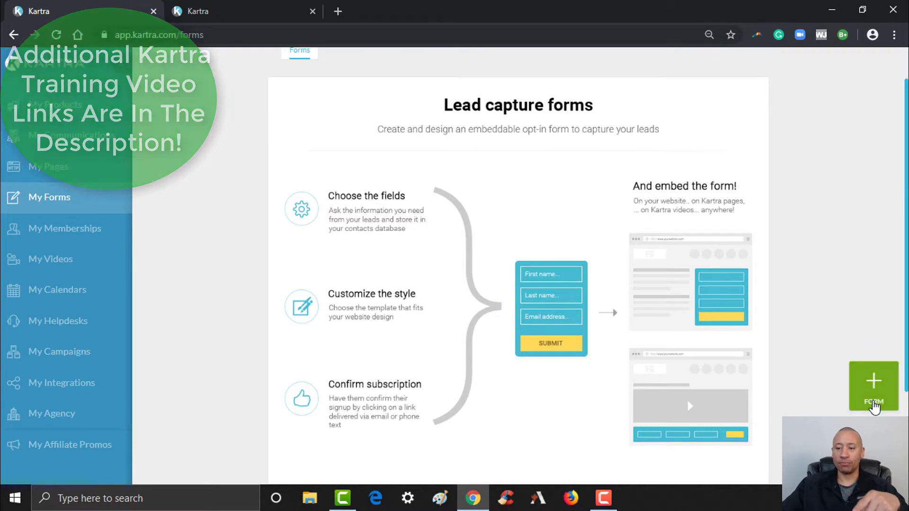
Step: Create a new opt-in form named 'Downloaded E-Book'
left_click(876, 393)
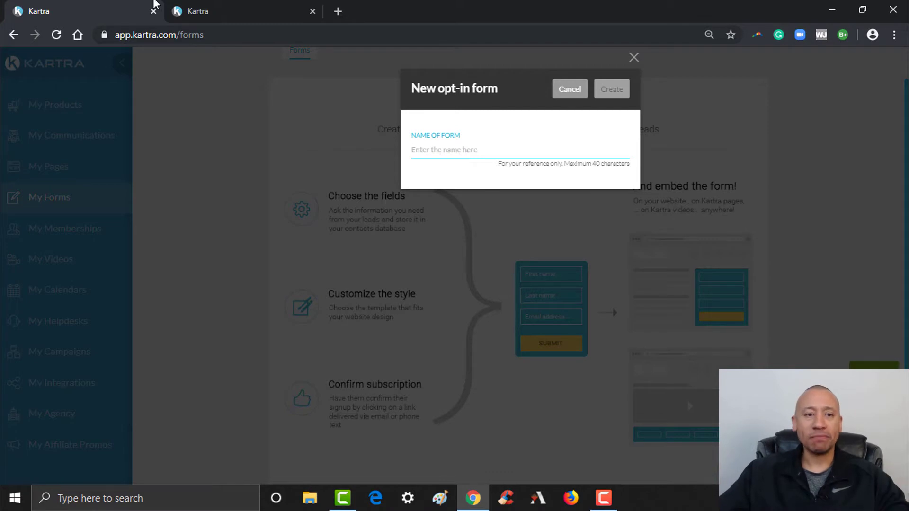
left_click(240, 7)
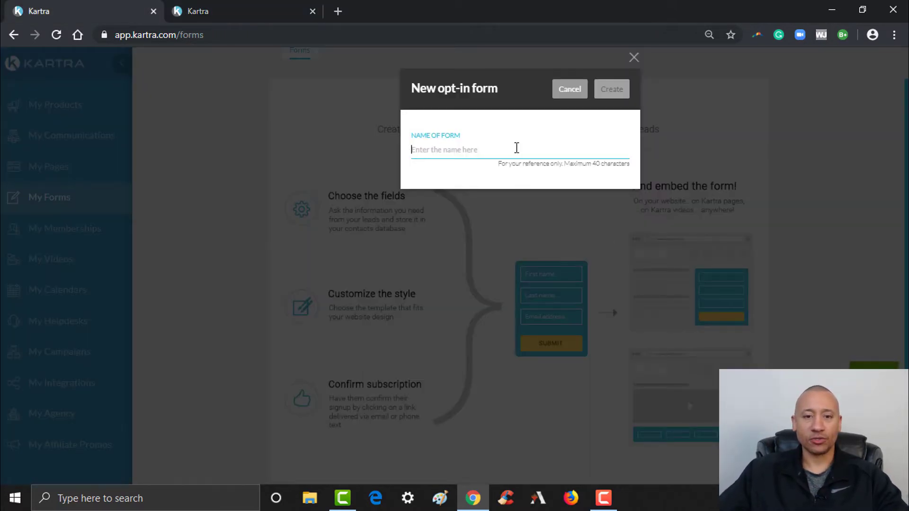
type("Down")
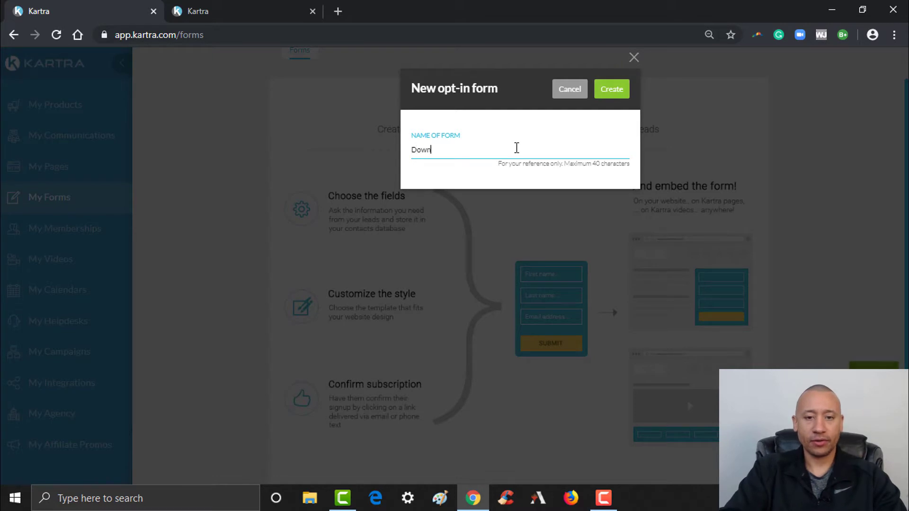
type("loaded")
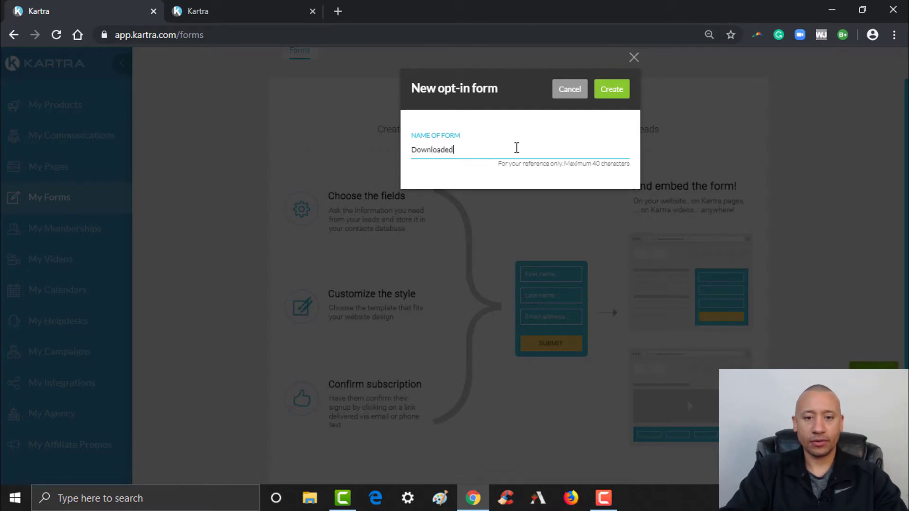
type(" E")
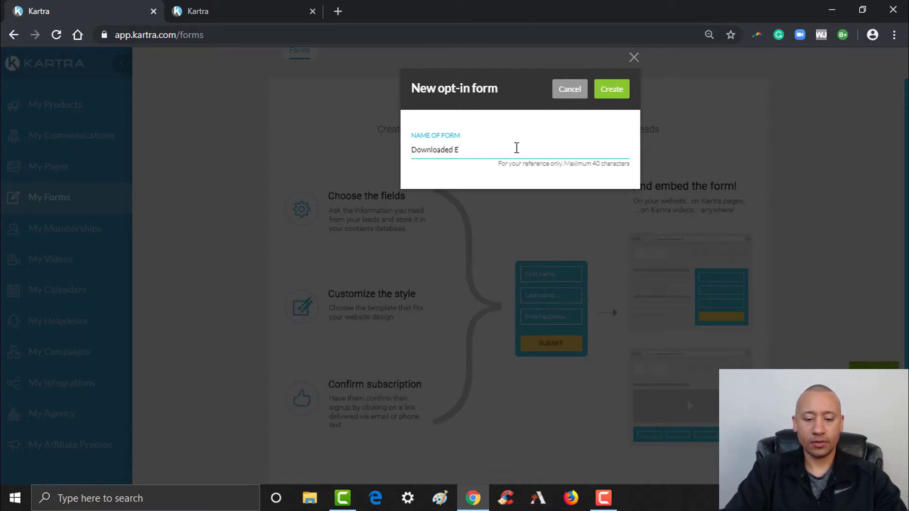
type("-Book")
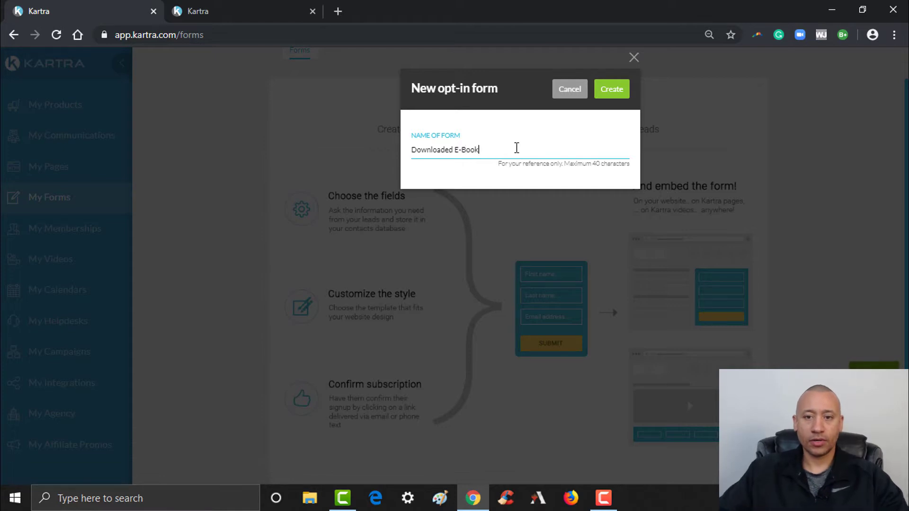
left_click(610, 90)
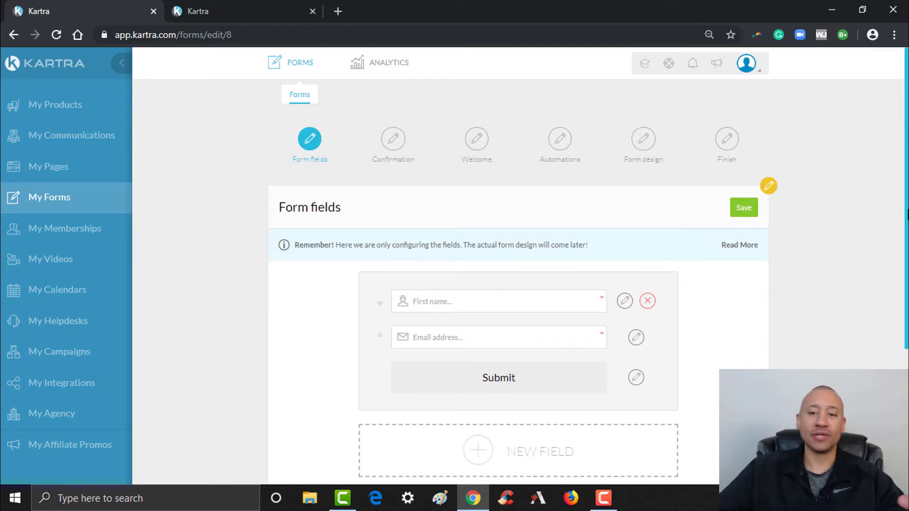
Step: Scroll through the Form fields step to review the default First name and Email fields
scroll(521, 266, "down", 1)
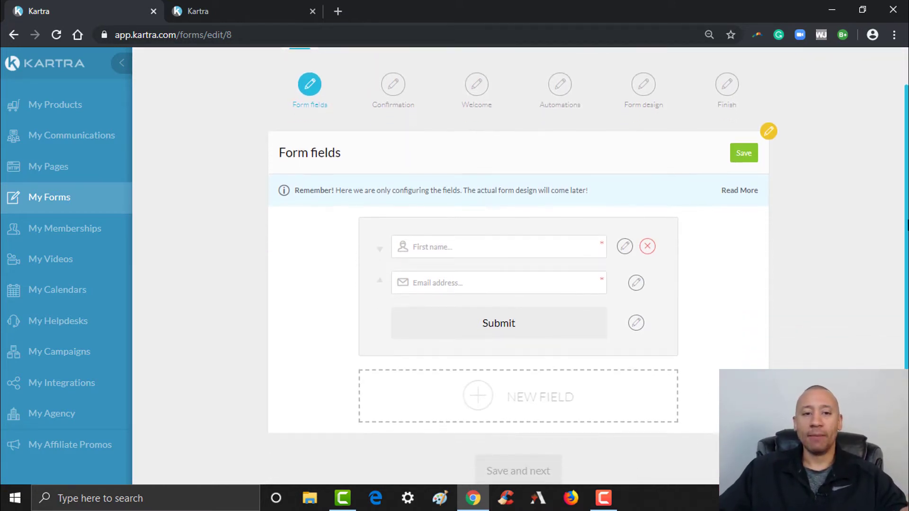
scroll(588, 148, "up", 1)
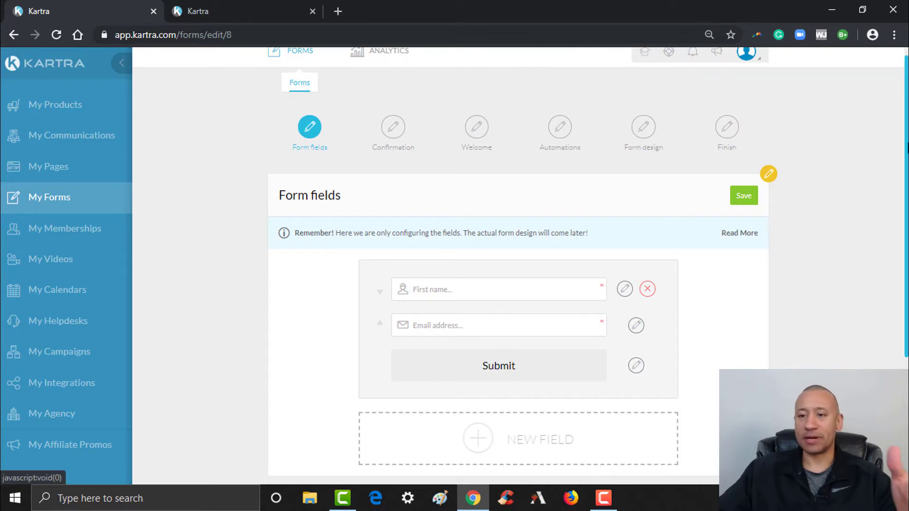
scroll(864, 182, "down", 1)
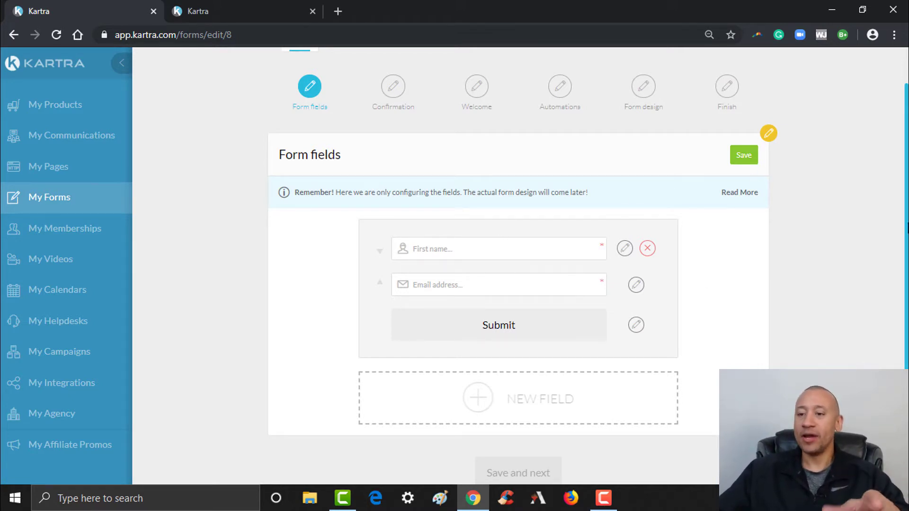
scroll(615, 308, "down", 1)
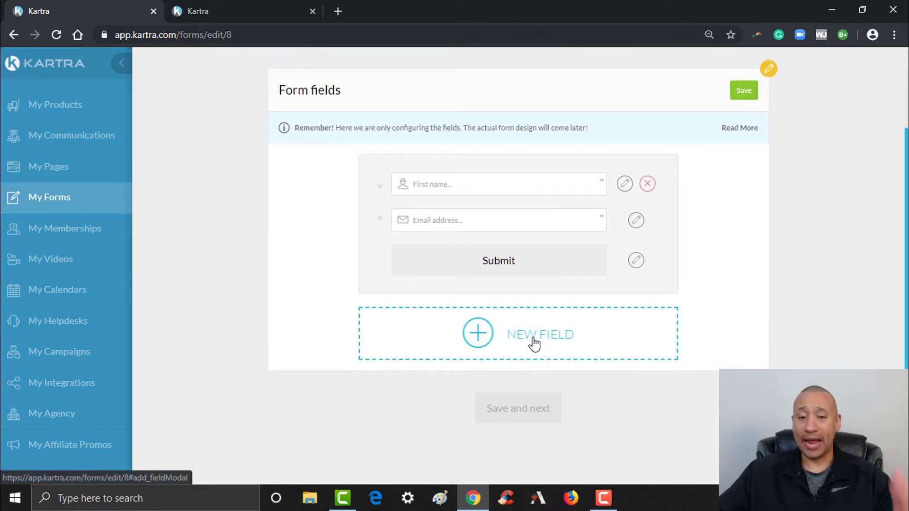
Step: Browse the new-field identifiers, cancel without adding one, and save the First name and Email fields
left_click(531, 330)
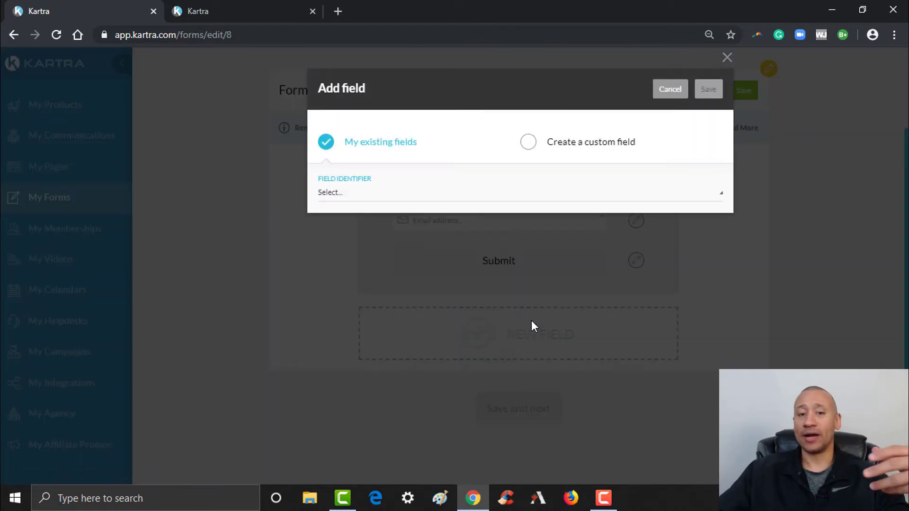
left_click(421, 191)
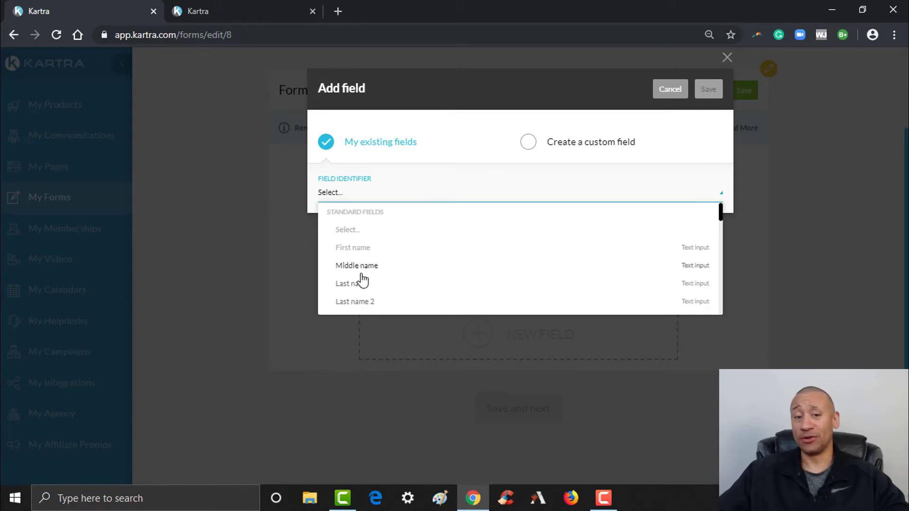
left_click_drag(720, 209, 723, 232)
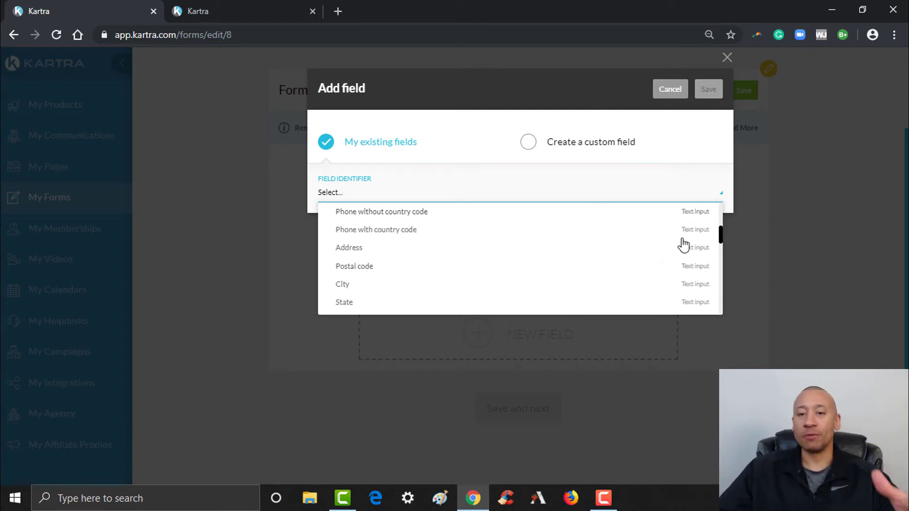
left_click_drag(719, 232, 725, 206)
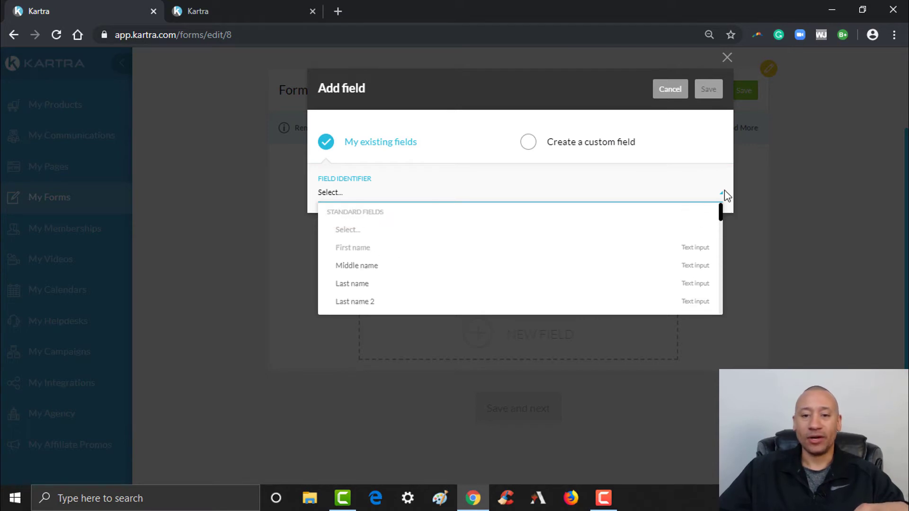
left_click(700, 87)
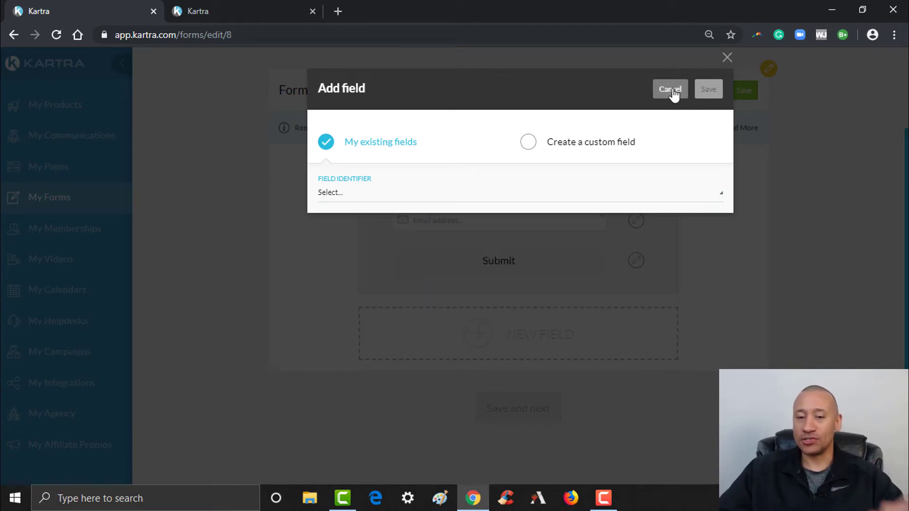
left_click(670, 90)
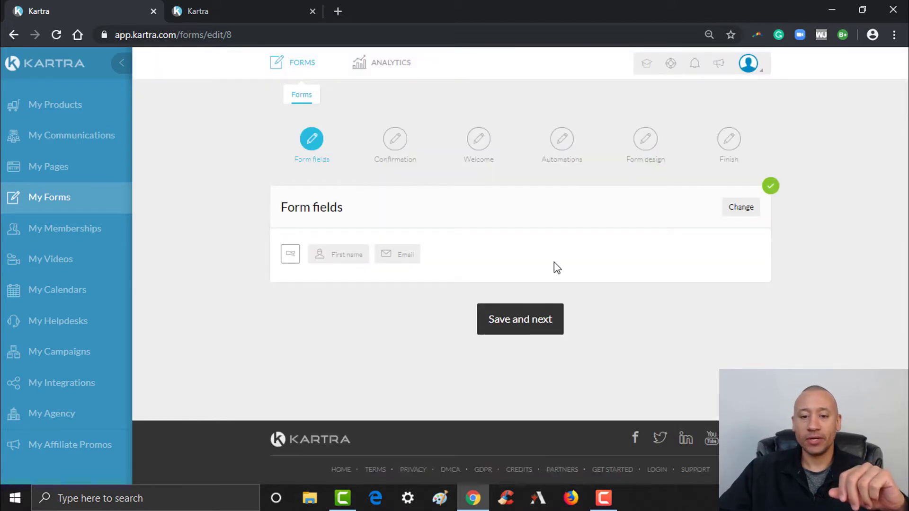
left_click(520, 320)
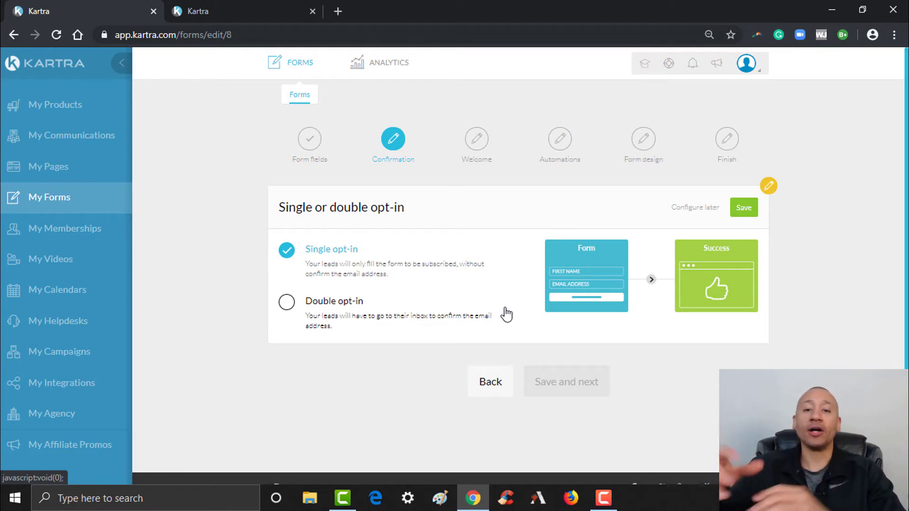
Step: Select Single opt-in instead of Double opt-in on the Confirmation step and save
left_click(321, 305)
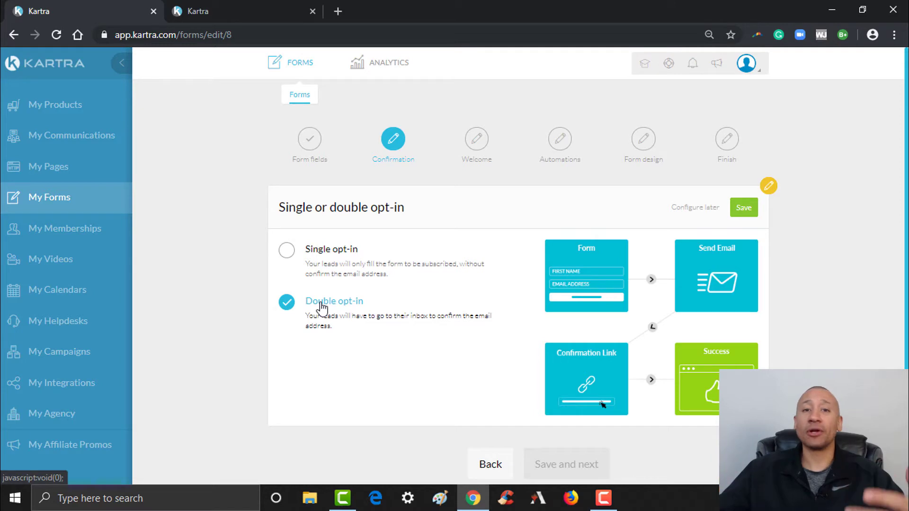
left_click(337, 253)
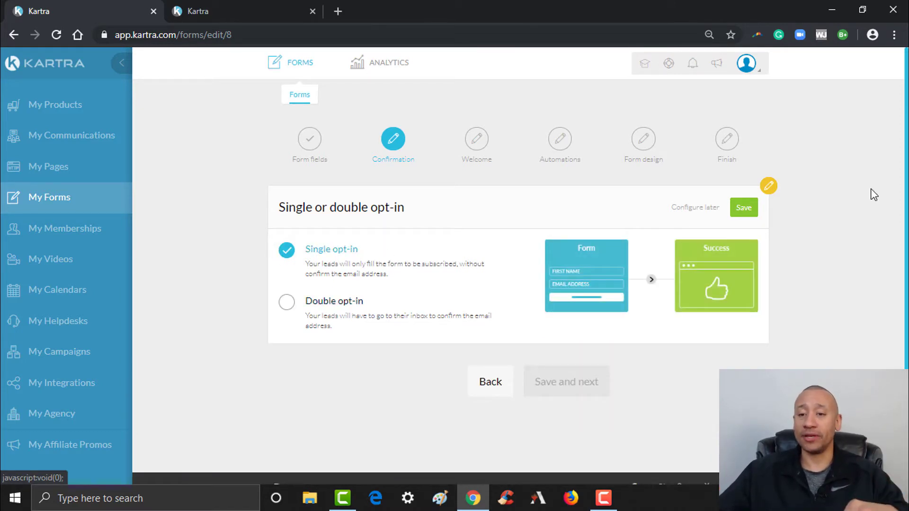
left_click(744, 208)
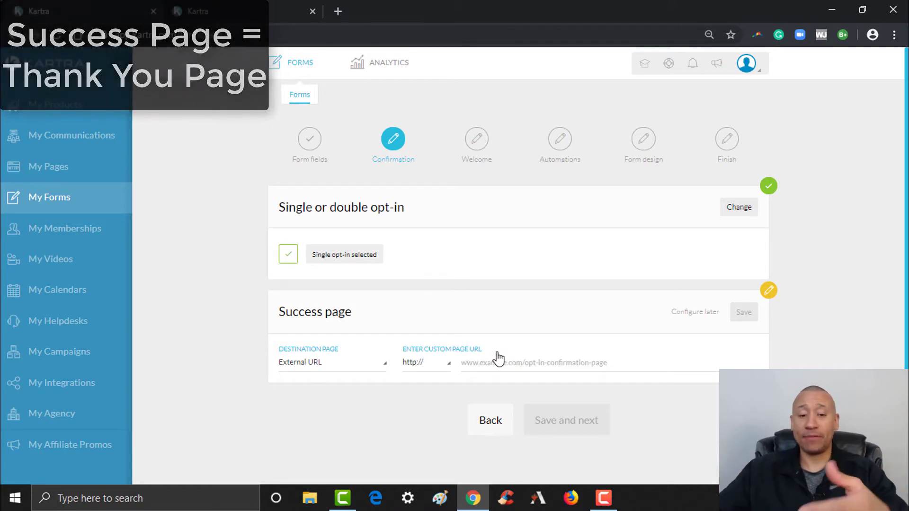
Step: Point the success page to Kartra page 'Download Free E-Book Download Page', with no site in particular
left_click(354, 369)
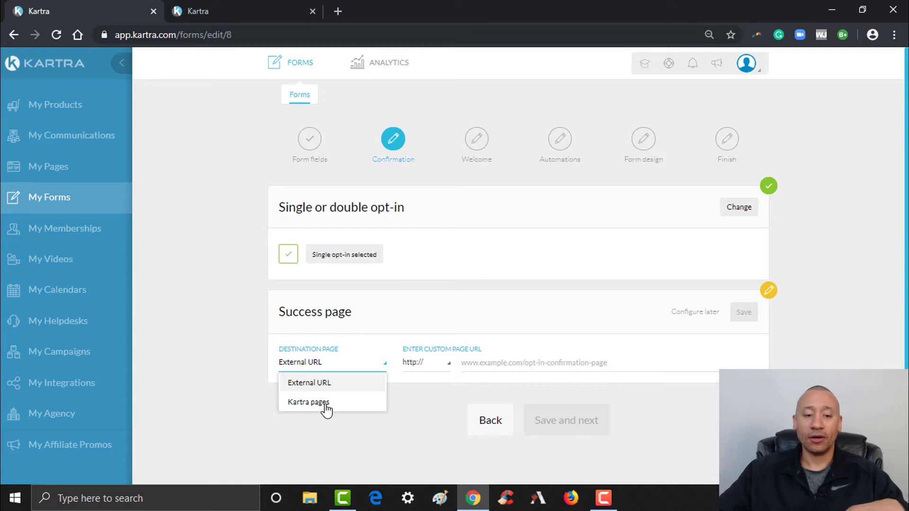
left_click(326, 405)
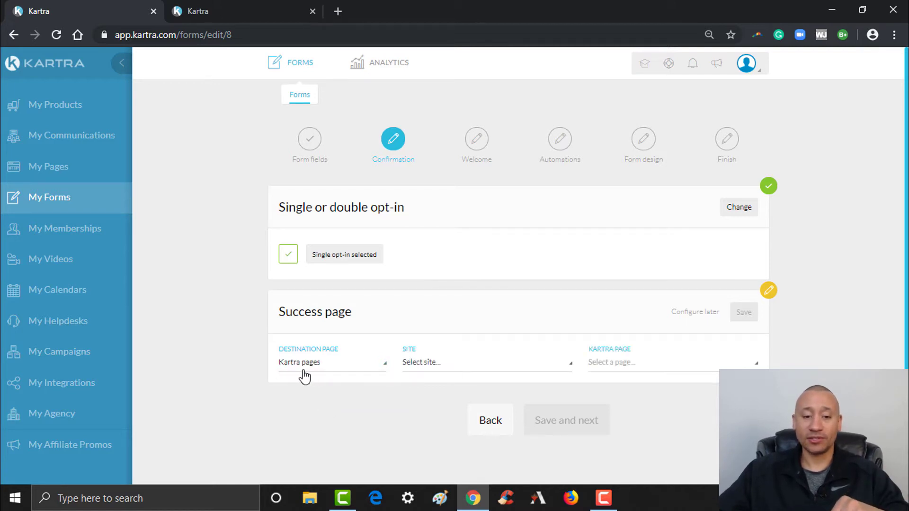
left_click(430, 367)
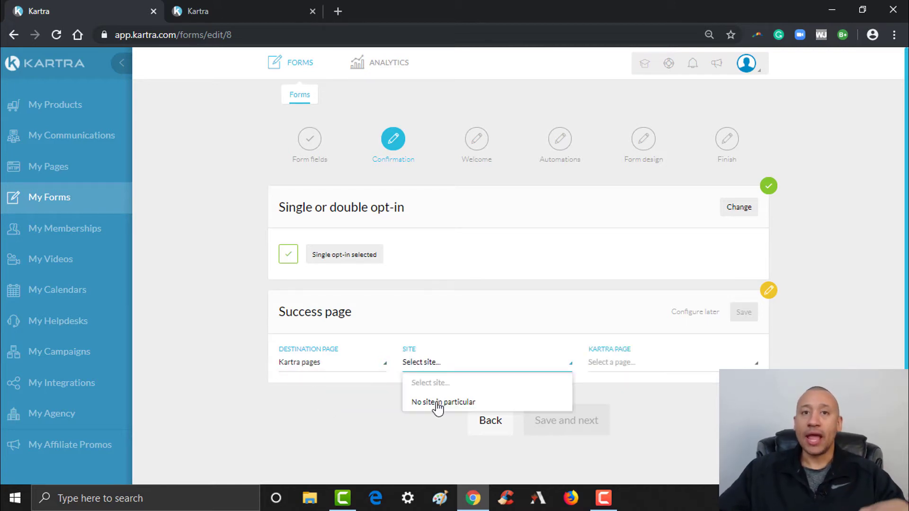
left_click(437, 403)
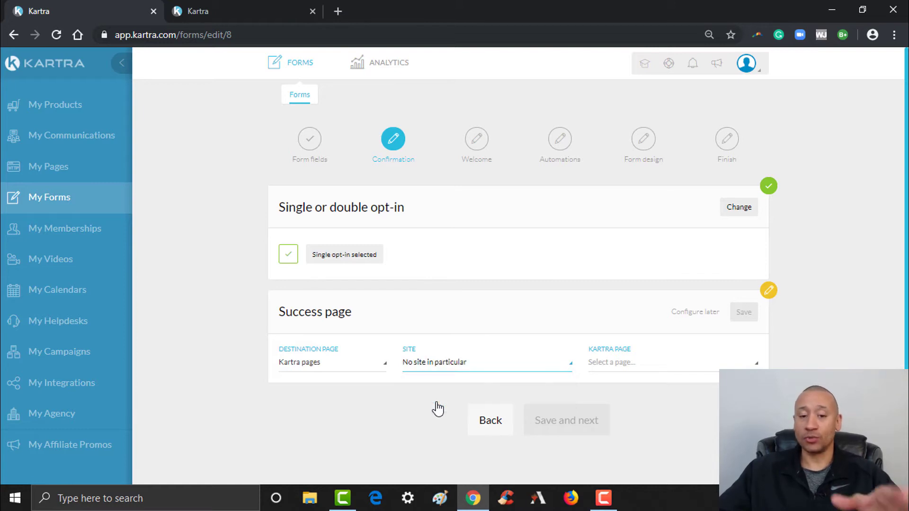
left_click(624, 367)
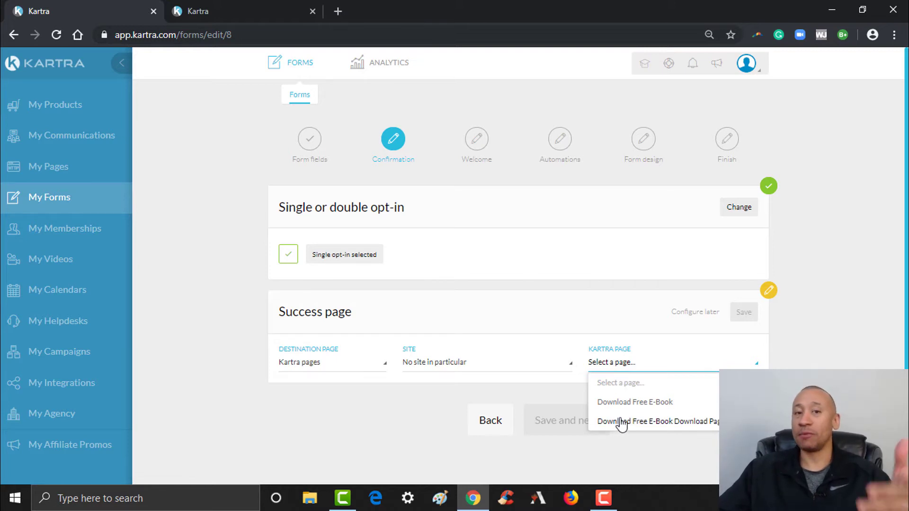
left_click(619, 425)
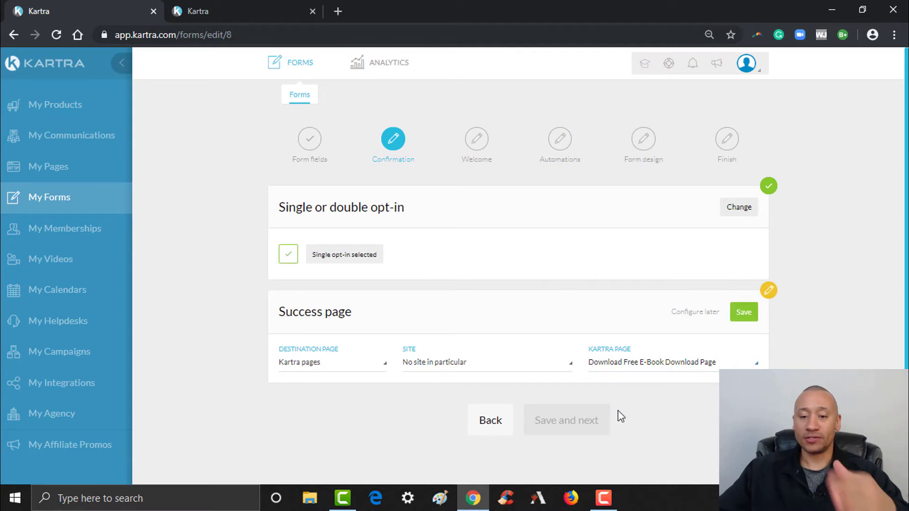
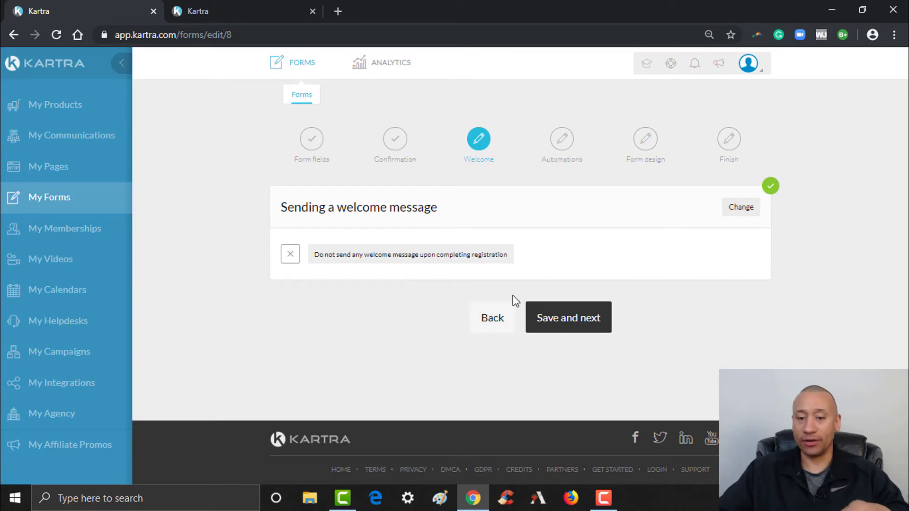
Step: Save the welcome setting, advance to Automations and review its still-disabled tag, list and sequence sections
left_click(567, 311)
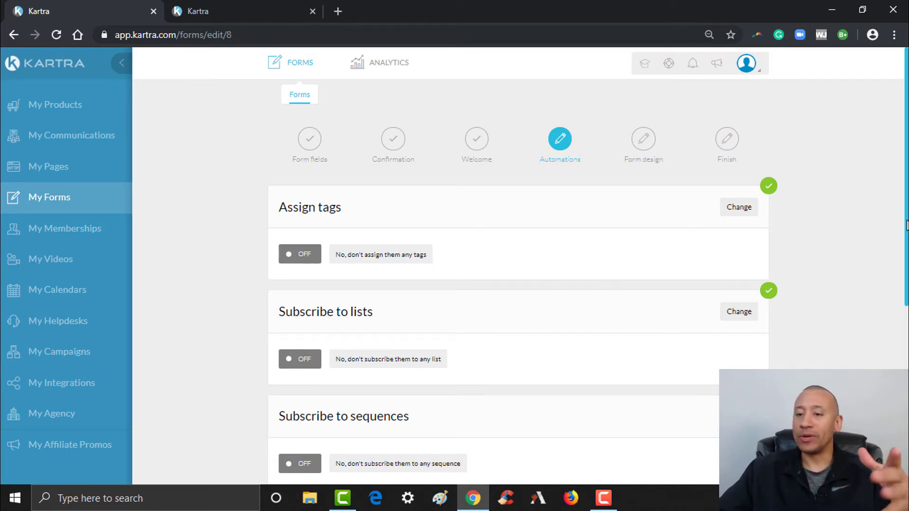
left_click_drag(906, 226, 906, 229)
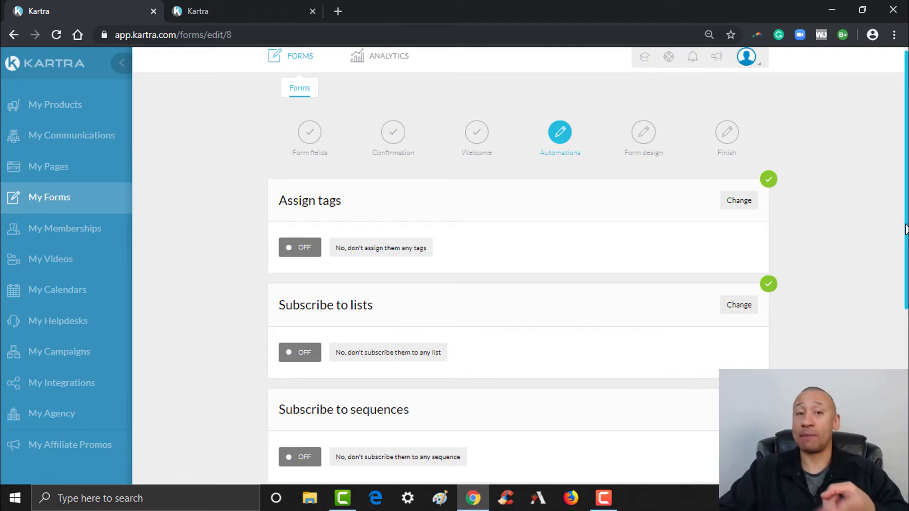
scroll(905, 228, "down", 2)
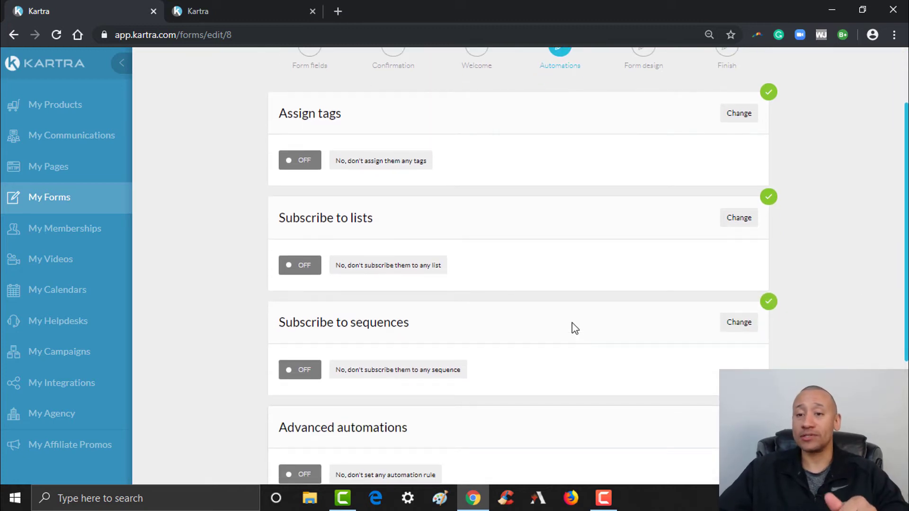
scroll(571, 326, "up", 1)
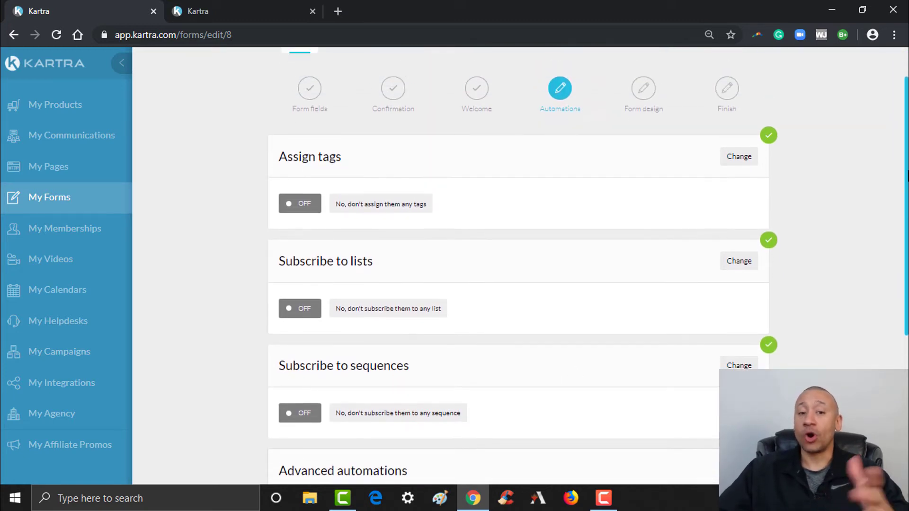
left_click(741, 161)
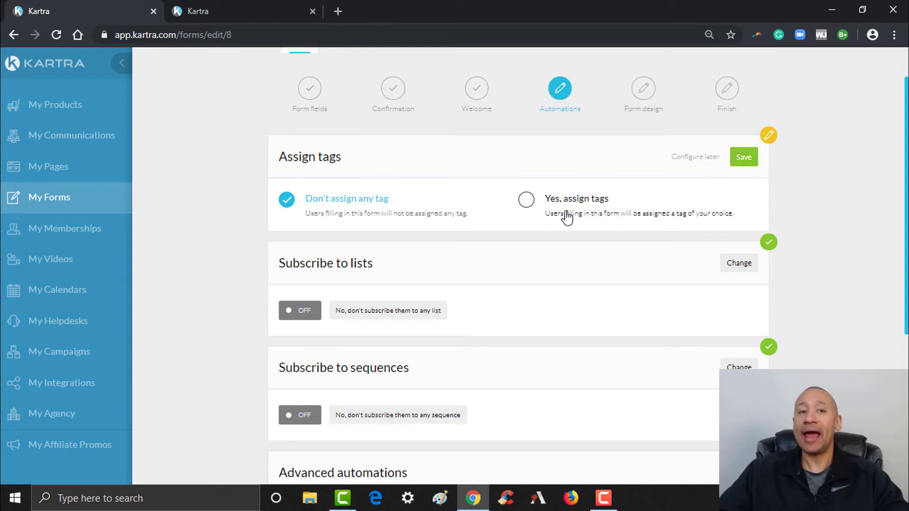
left_click(527, 201)
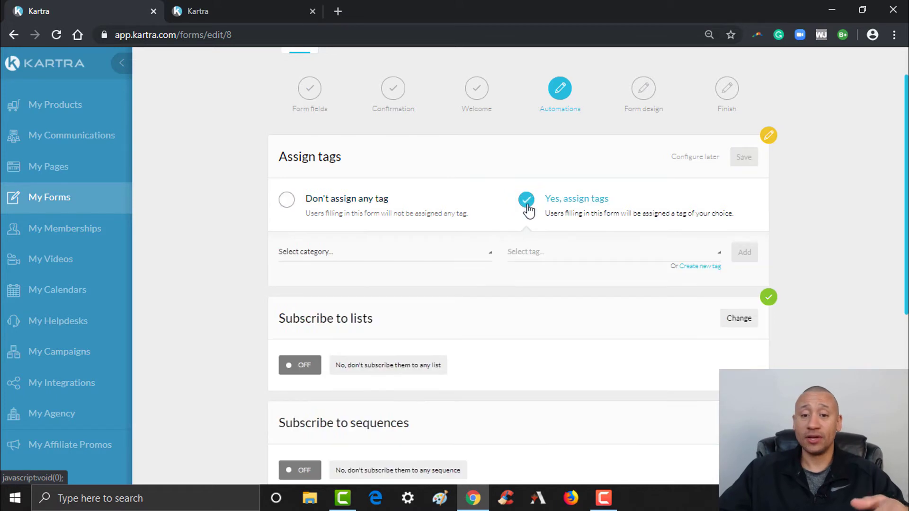
left_click(424, 255)
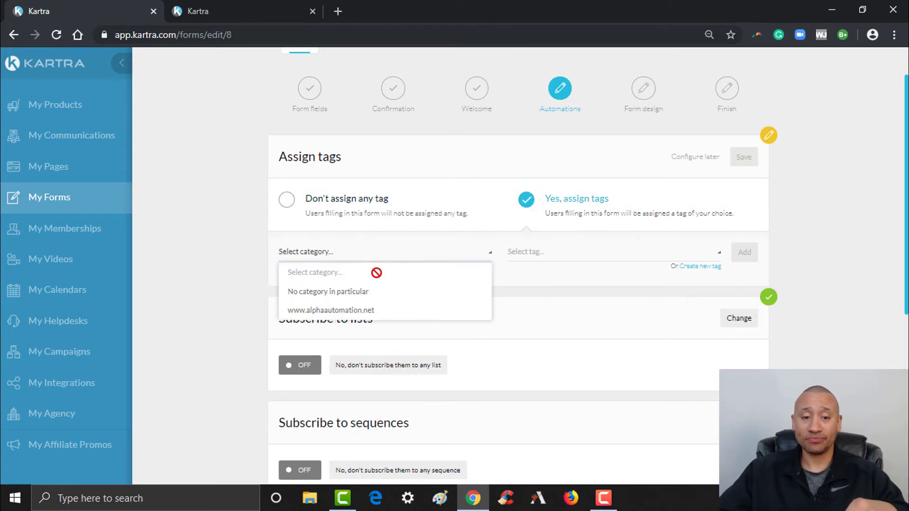
left_click(347, 310)
left_click(599, 256)
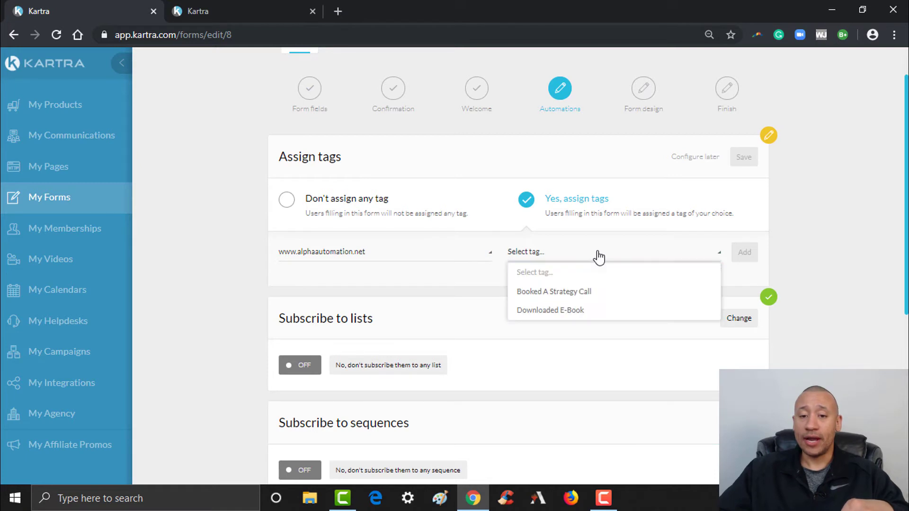
left_click(553, 312)
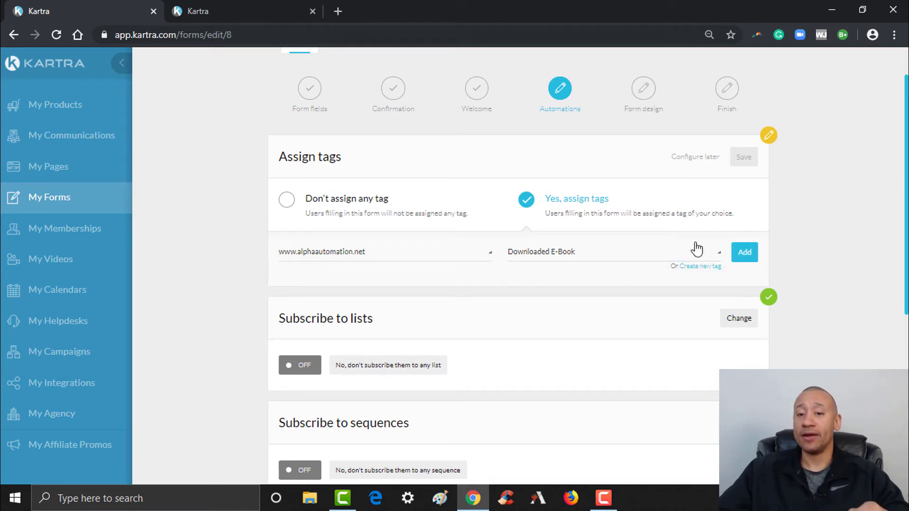
left_click(745, 252)
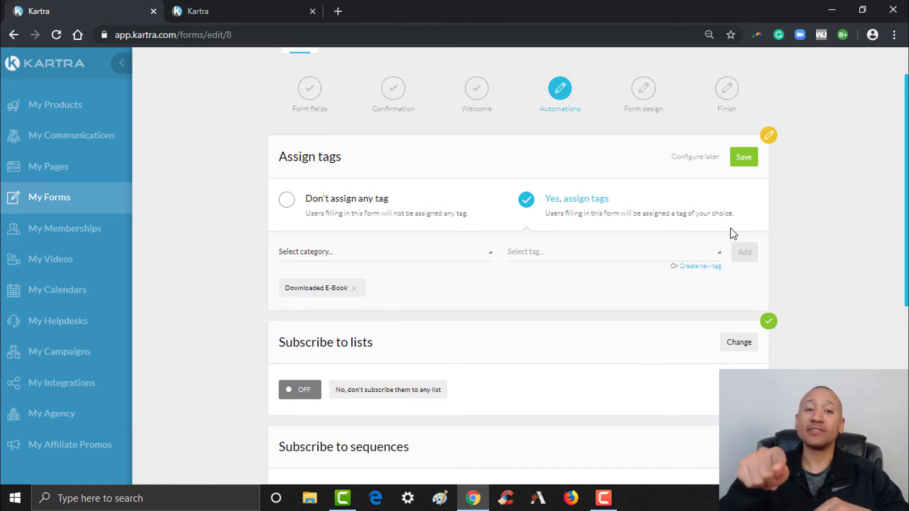
left_click(751, 160)
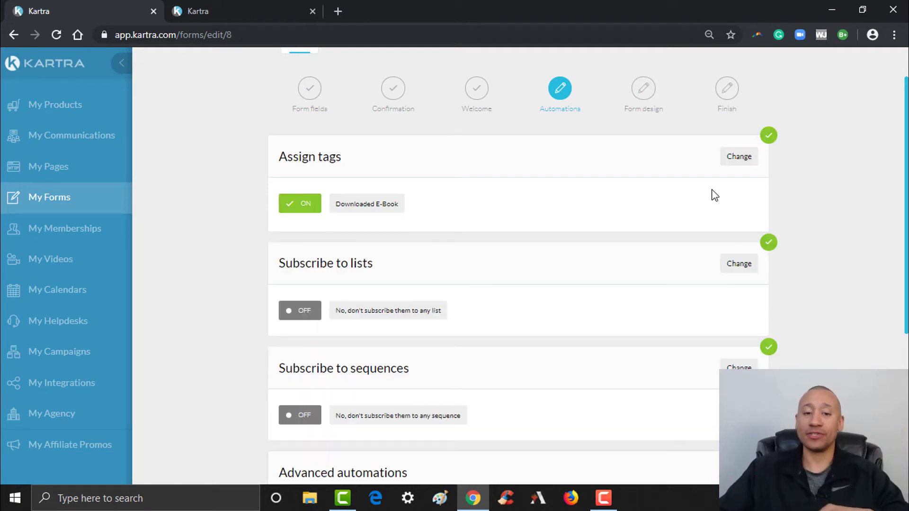
scroll(667, 190, "down", 1)
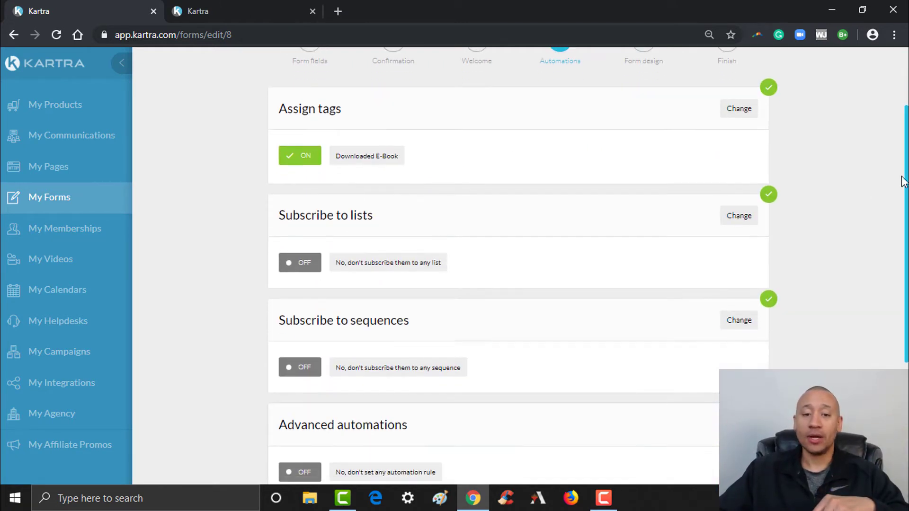
left_click(742, 216)
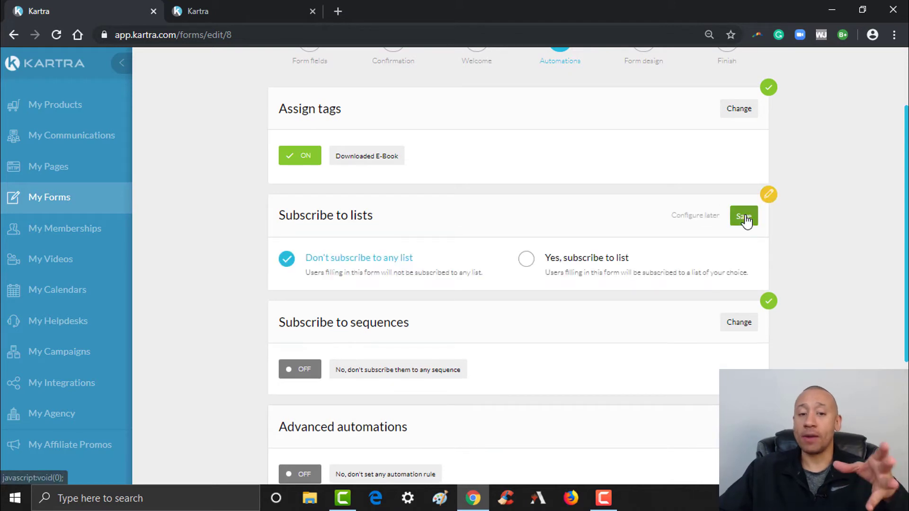
left_click(579, 264)
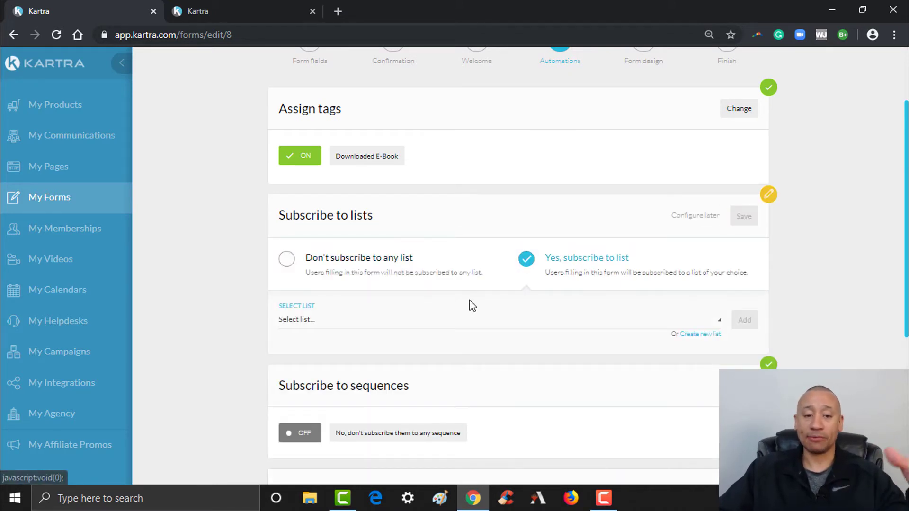
left_click(471, 316)
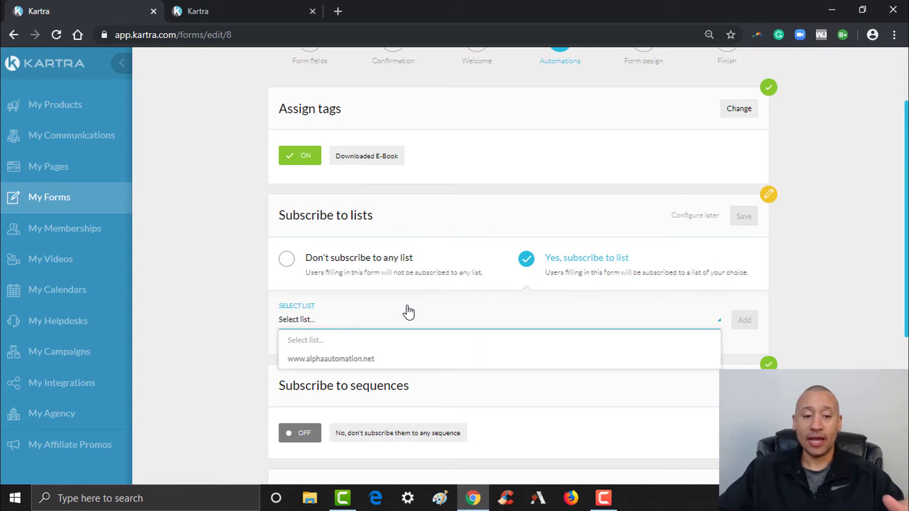
left_click(355, 365)
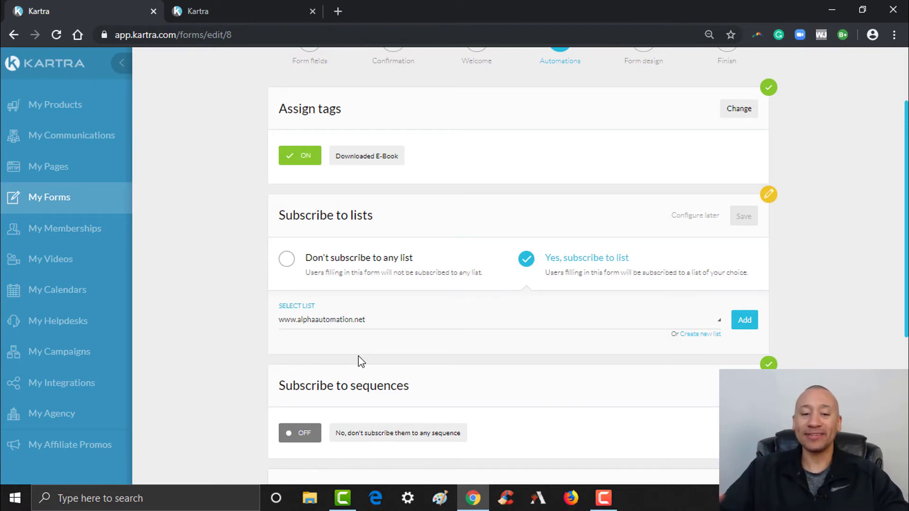
left_click(745, 327)
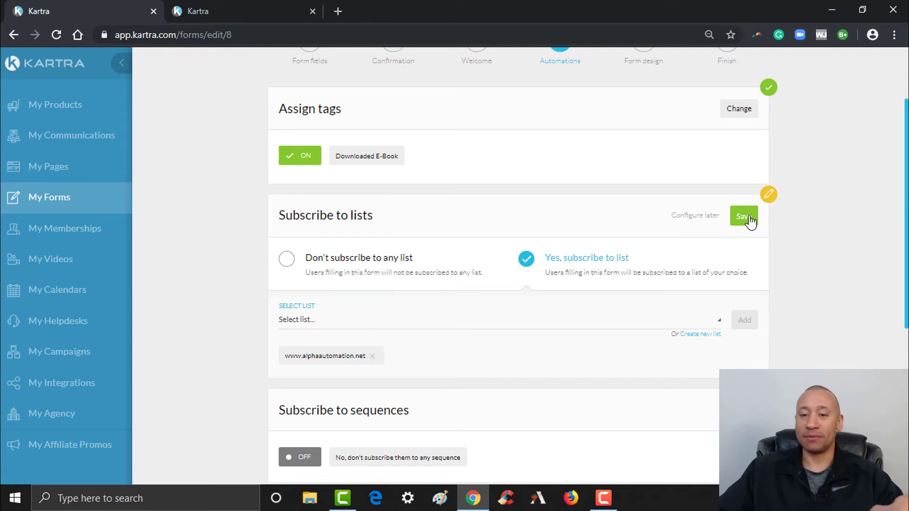
left_click(744, 216)
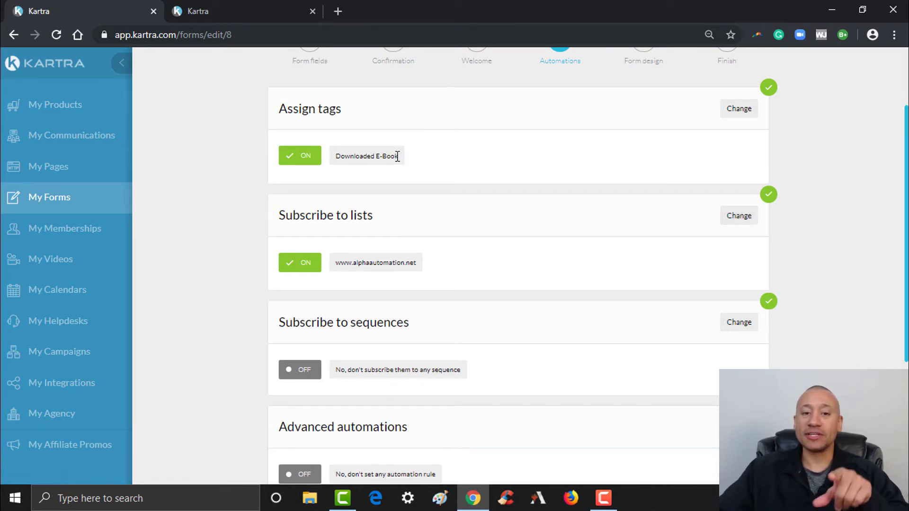
left_click_drag(905, 153, 905, 103)
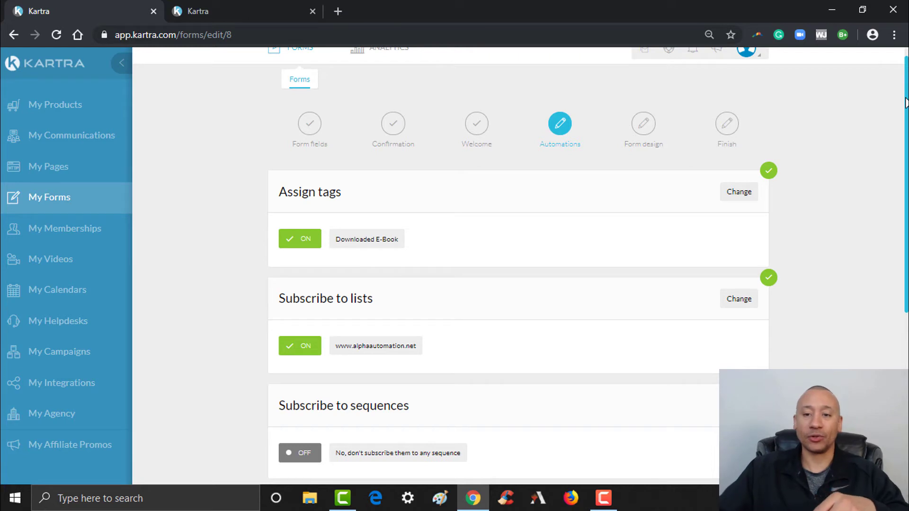
Step: Save the automations, keep the 'In a Kartra Page' form design and reach the Finish step
scroll(905, 103, "down", 6)
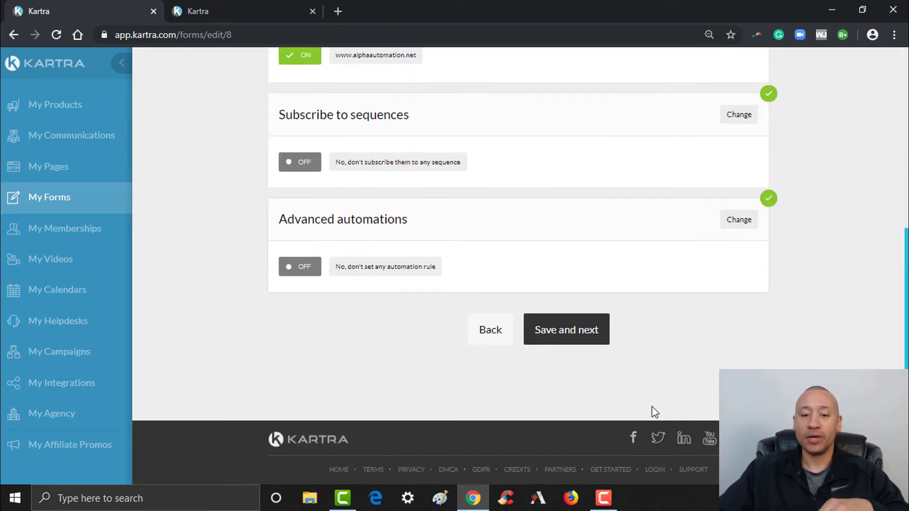
left_click(559, 333)
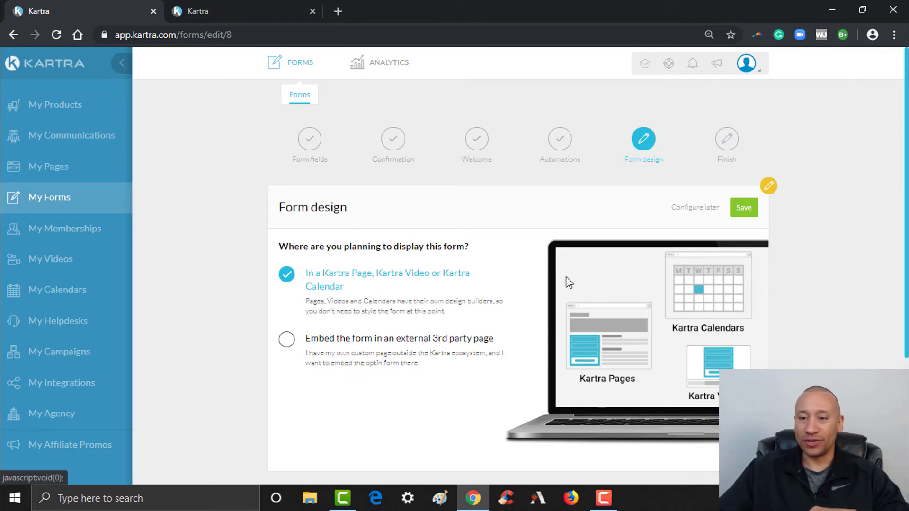
left_click(743, 207)
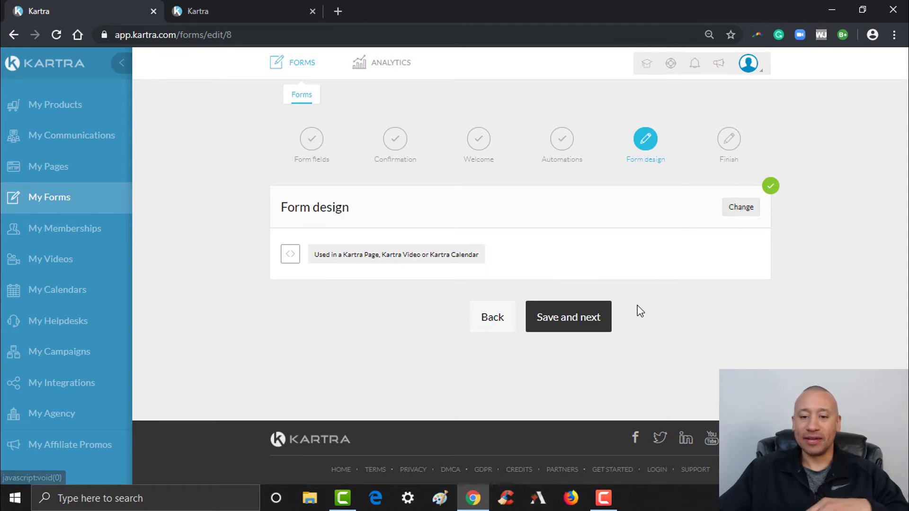
left_click(603, 327)
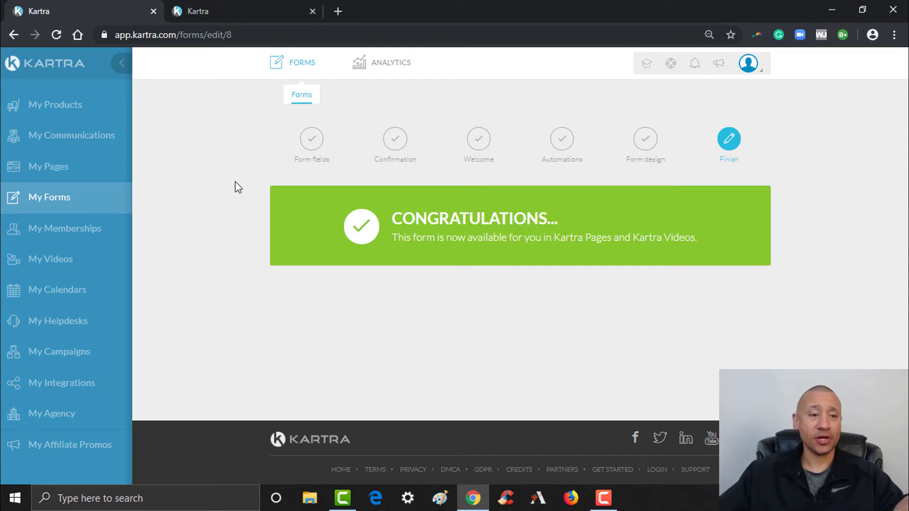
Step: From My Pages, open the Download Free E-Book page in the page builder via Edit
left_click(63, 170)
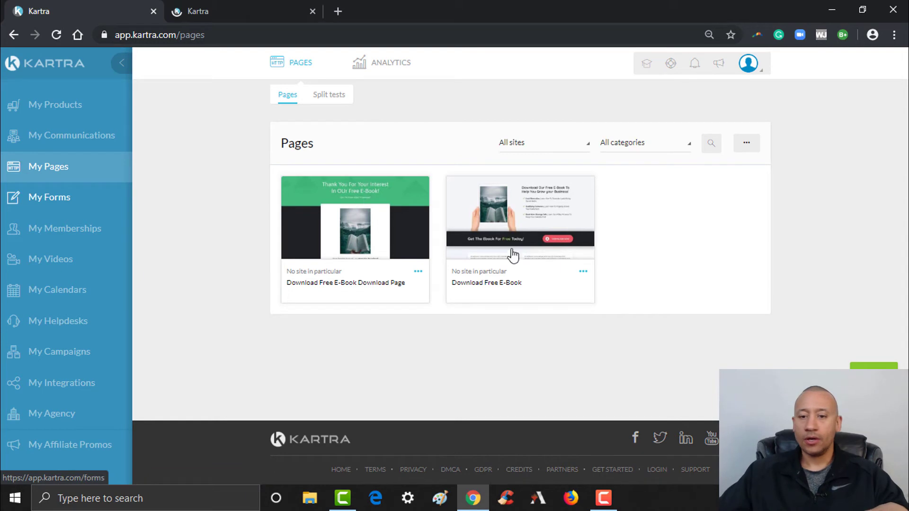
left_click(583, 273)
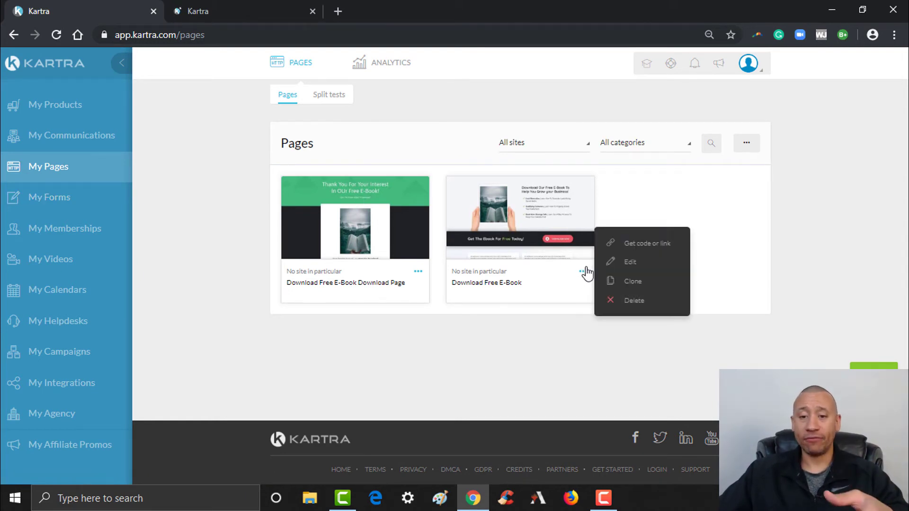
left_click(629, 263)
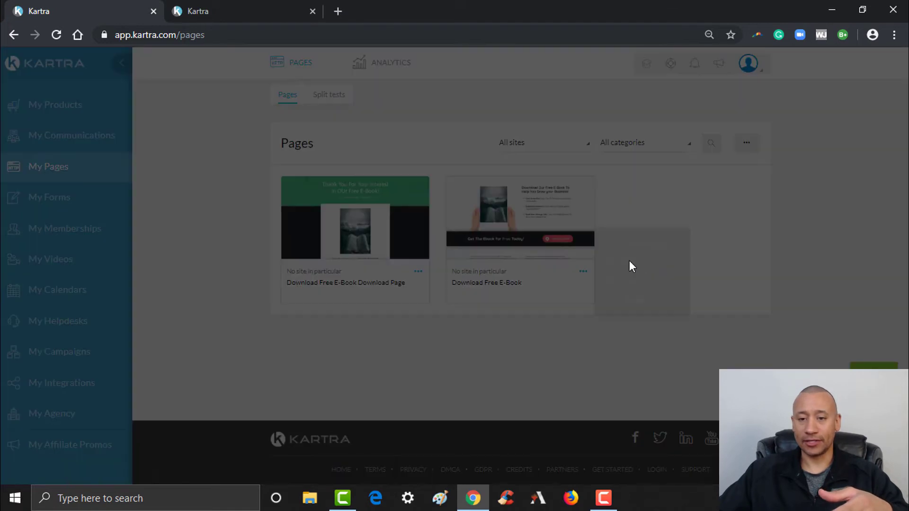
left_click(620, 89)
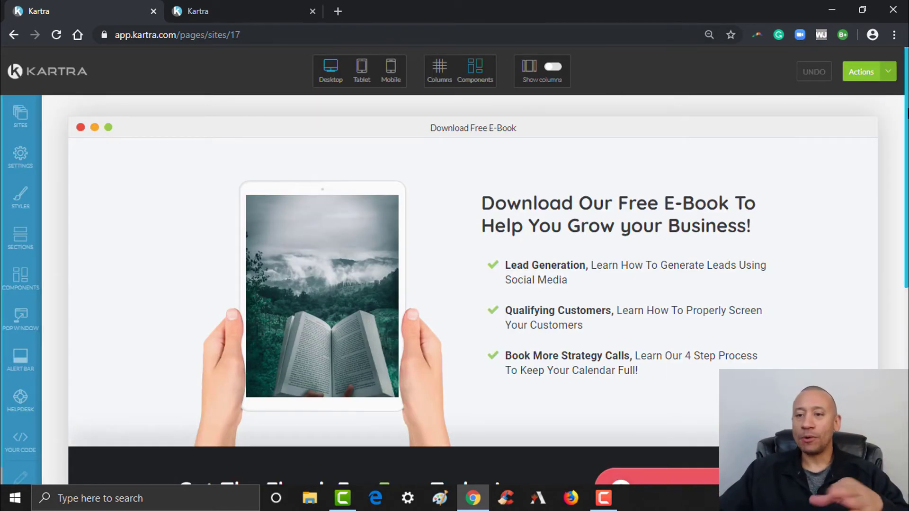
Step: Scroll to the Get The Ebook For Free Today! bar and reach the DOWNLOAD NOW button's edit control
scroll(666, 309, "down", 4)
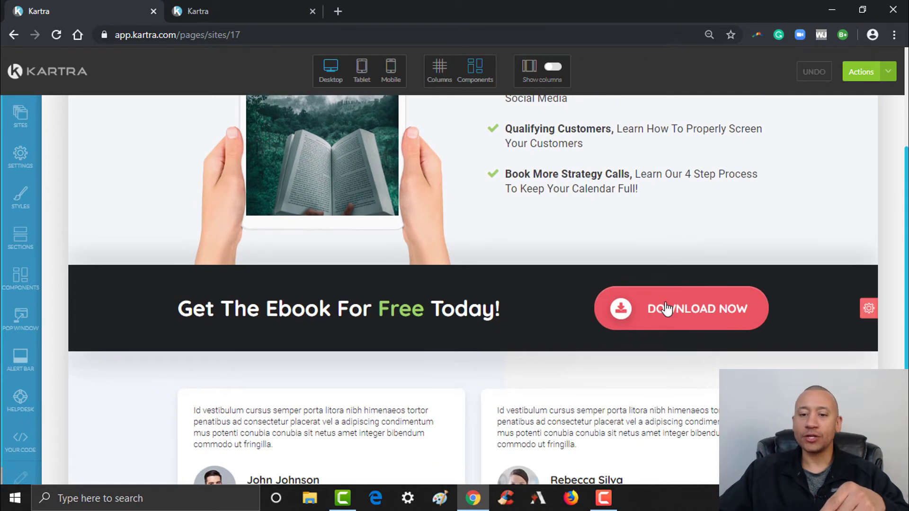
mouse_move(686, 310)
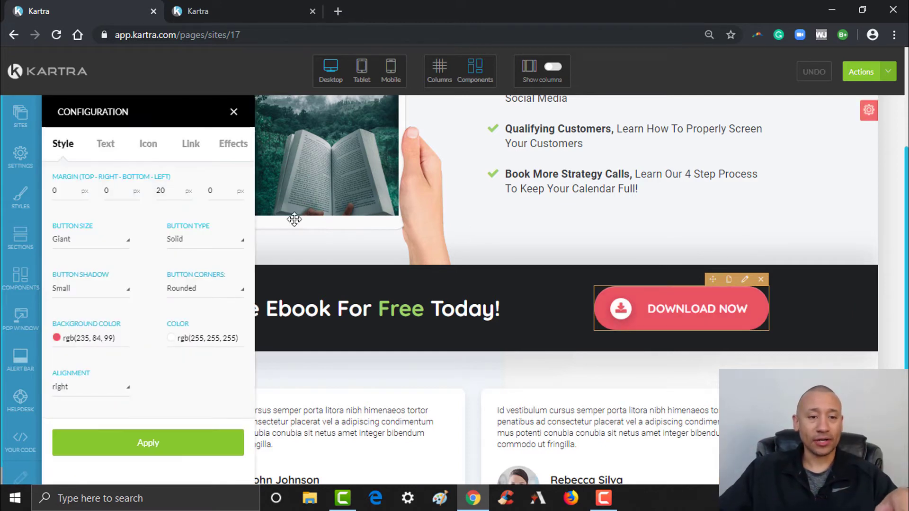
Step: Set the button's link to pop an opt-in form using the Subscribe to Newsletter template
left_click(194, 150)
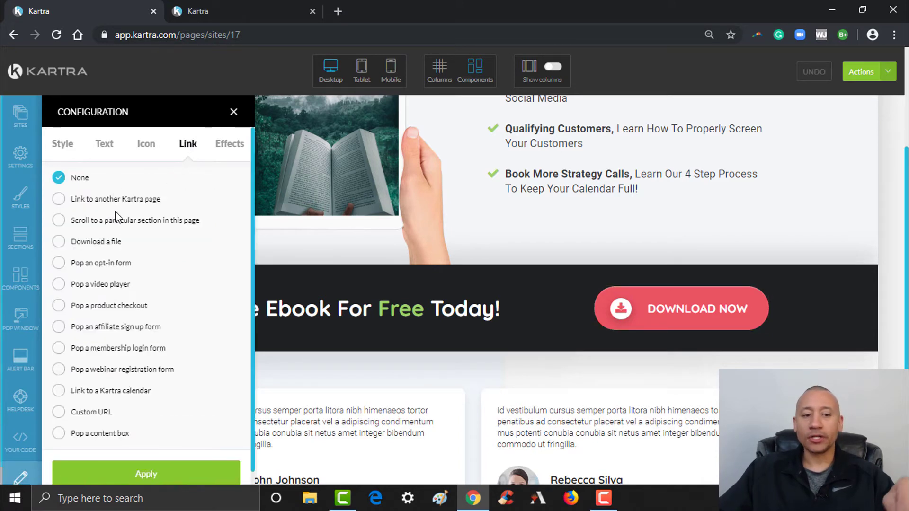
left_click(59, 263)
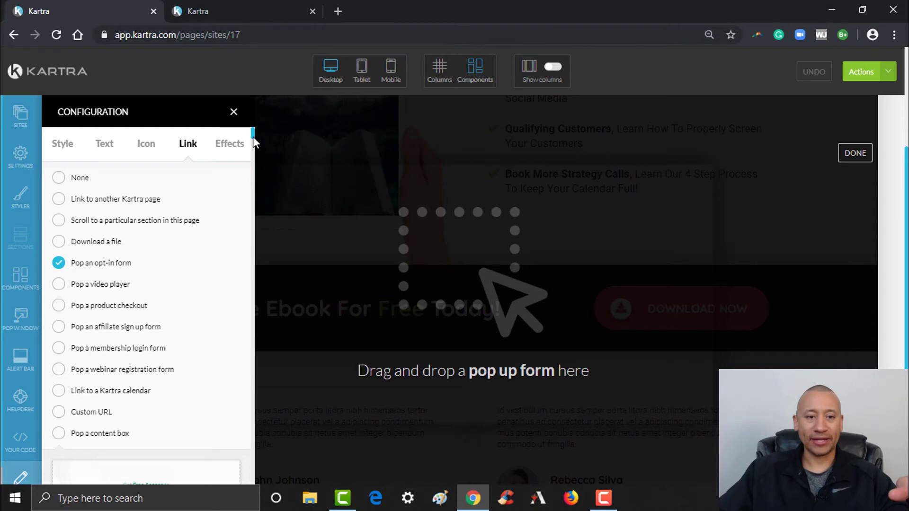
left_click_drag(253, 134, 255, 177)
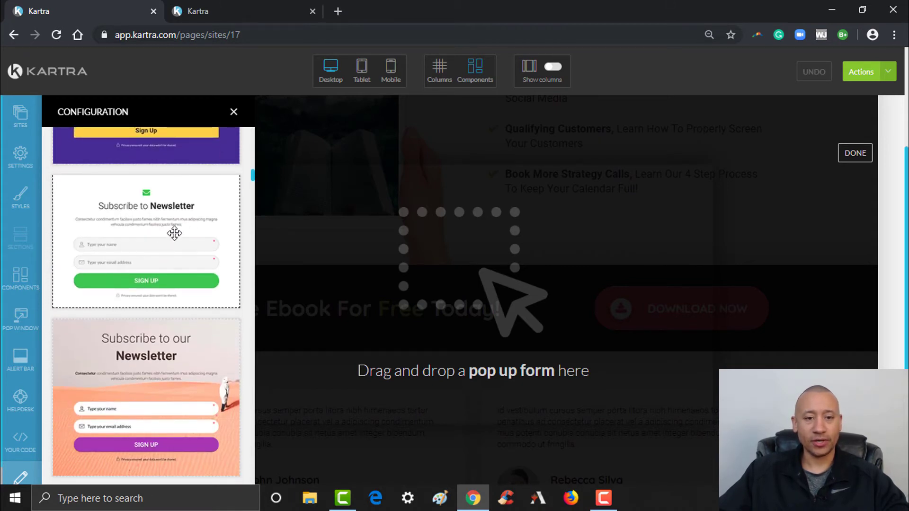
left_click_drag(409, 208, 456, 199)
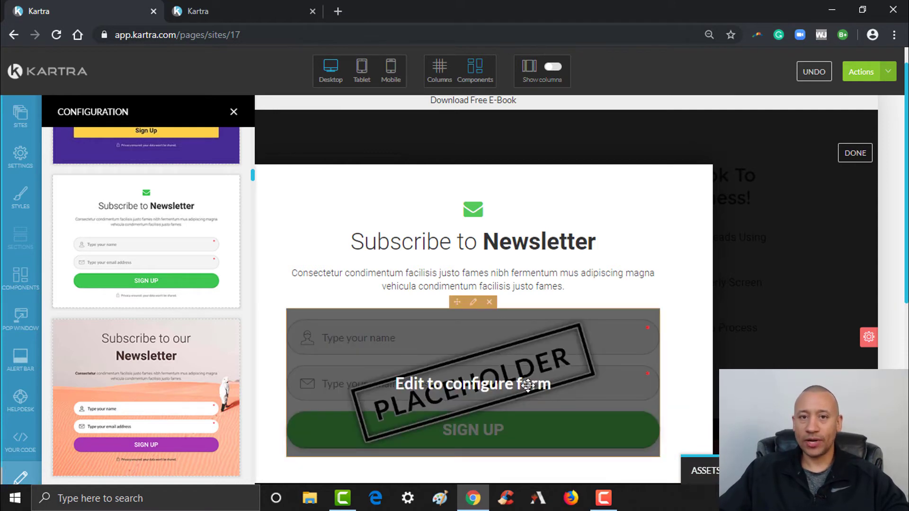
Step: Choose Downloaded E-Book as the popup's opt-in form and apply it
left_click(475, 306)
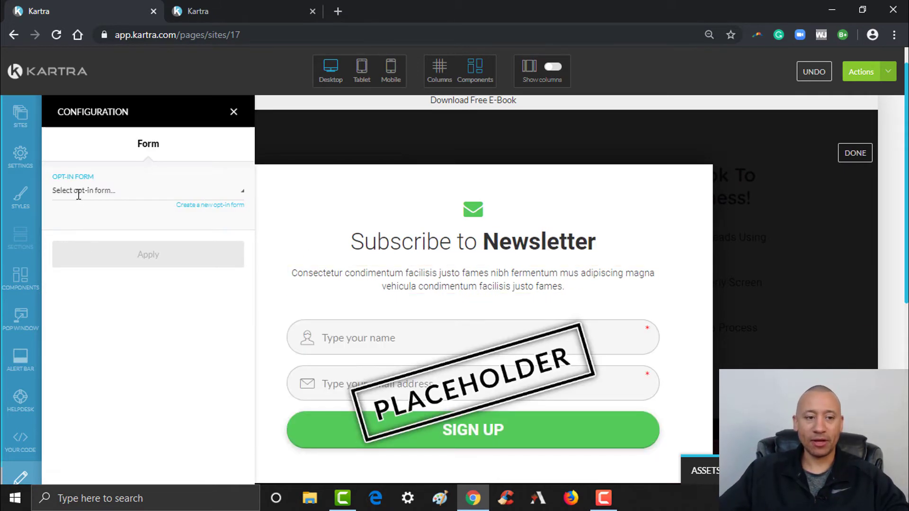
left_click(141, 194)
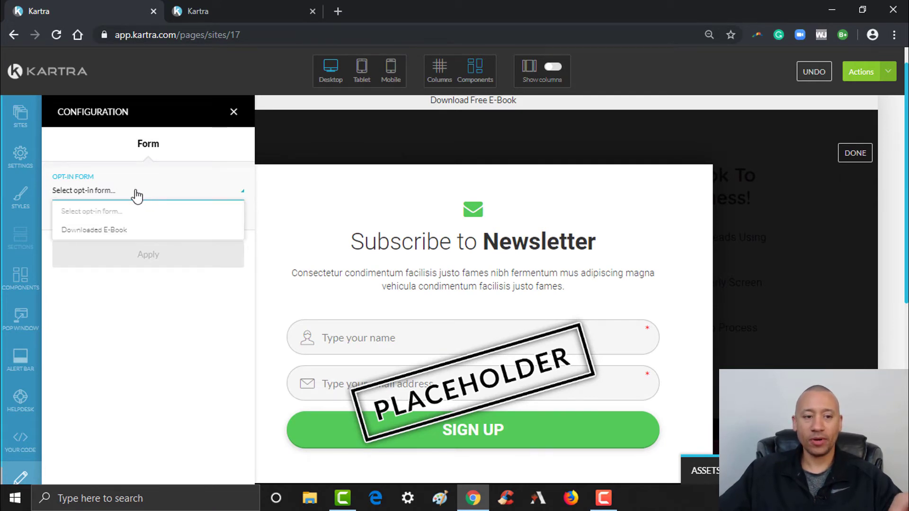
left_click(116, 231)
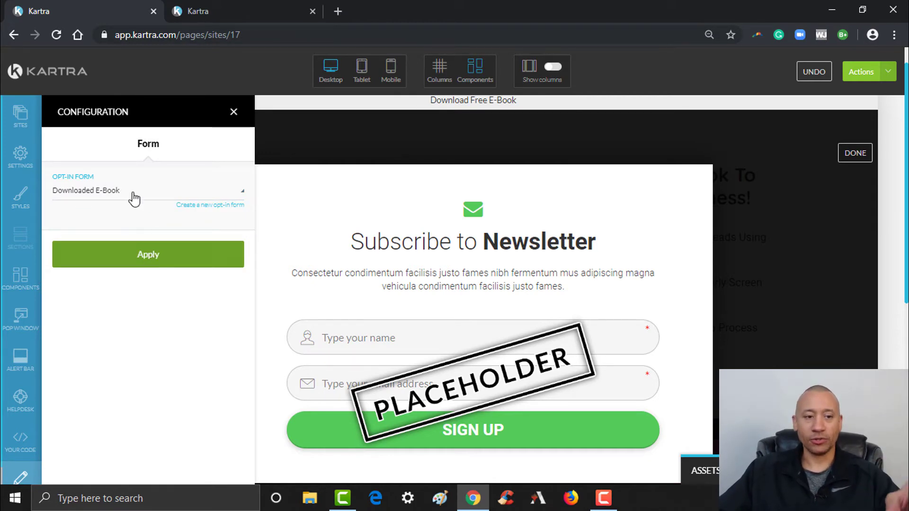
left_click(138, 257)
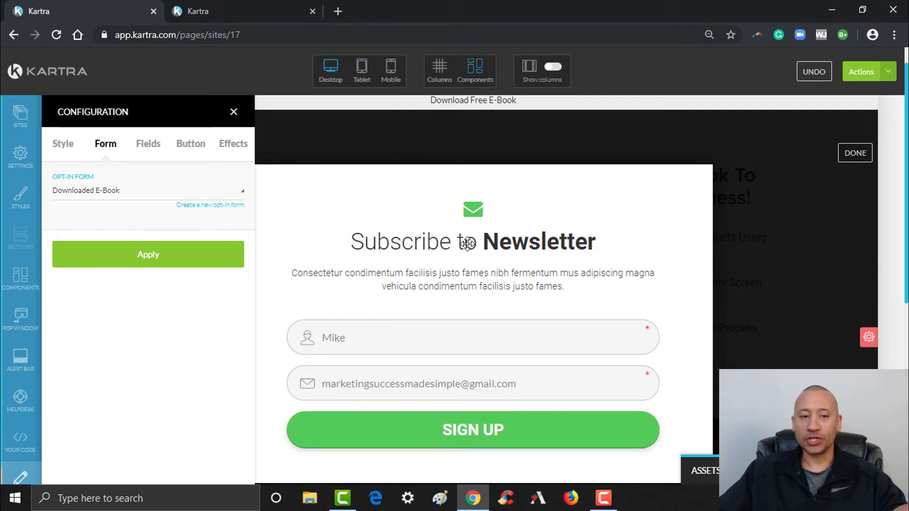
Step: Delete the envelope icon and change the popup headline to 'Download Free Ebook Now!'
left_click(234, 112)
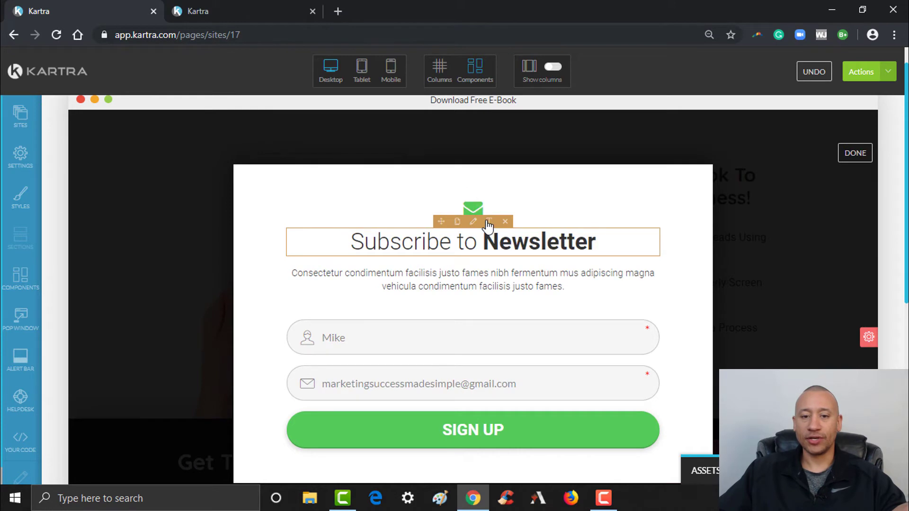
triple_click(608, 232)
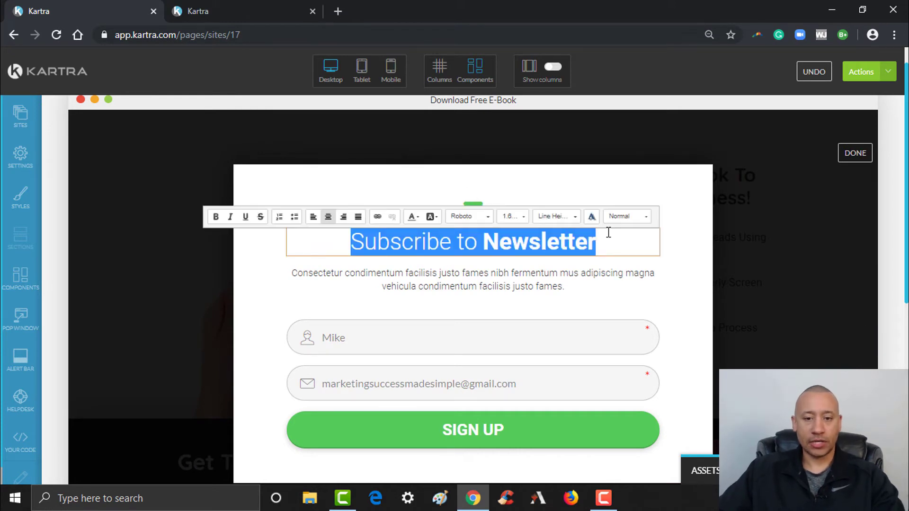
left_click(473, 223)
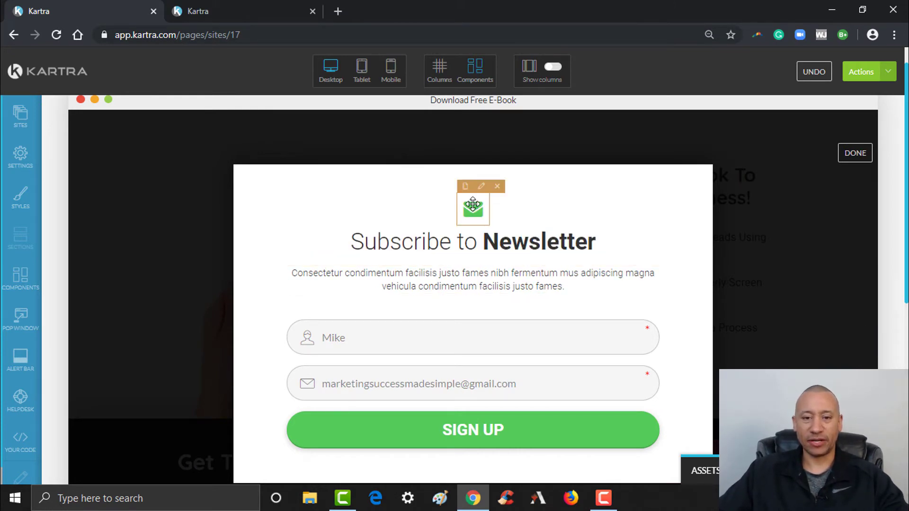
left_click(497, 186)
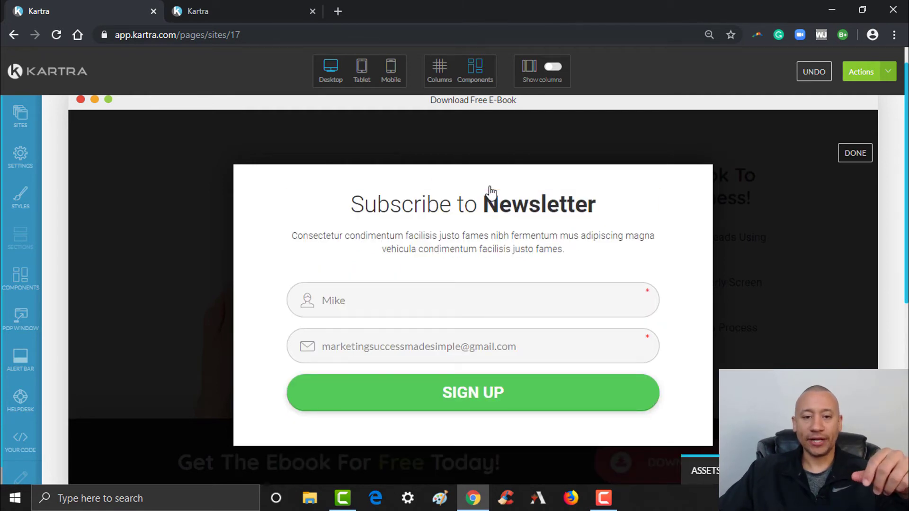
left_click(438, 204)
type("Down")
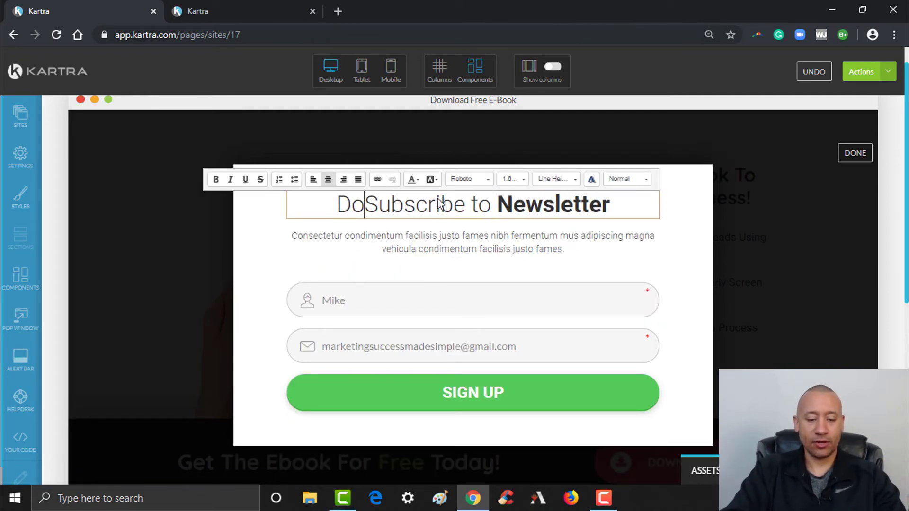
type("load ")
type("Free Ebook")
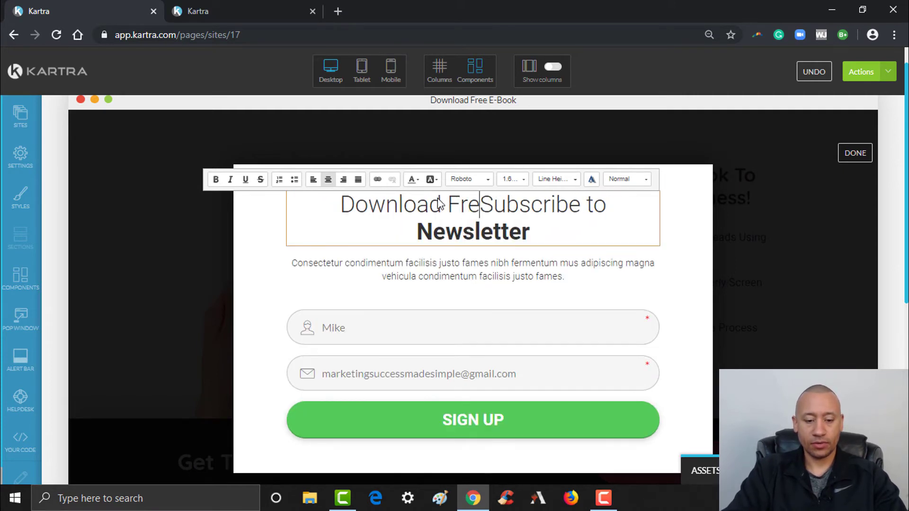
type(" Now!")
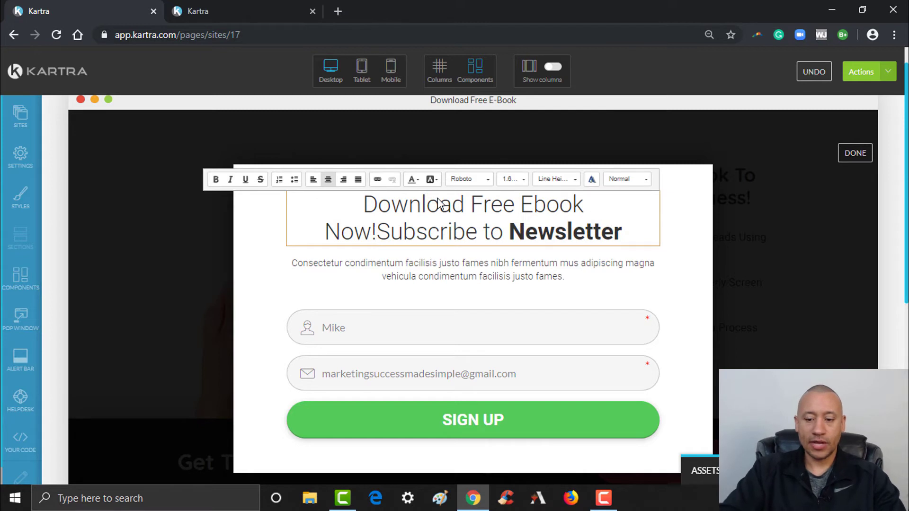
key("Delete")
key("Delete")
key("Delete")
key("Delete")
key("Delete")
key("Delete")
key("Delete")
key("Delete")
key("Delete")
key("Delete")
key("Delete")
key("Delete")
key("Delete")
key("Delete")
key("Delete")
key("Delete")
key("Delete")
key("Delete")
key("Delete")
key("Delete")
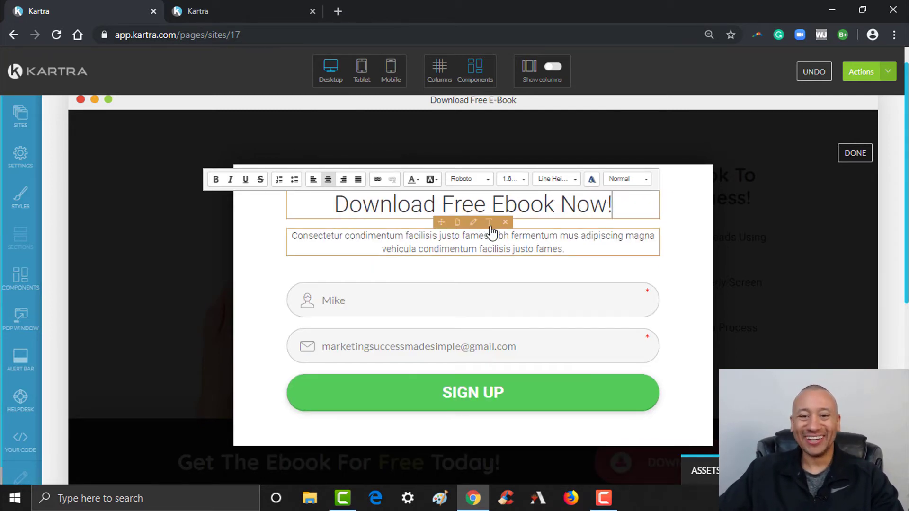
Step: Replace the placeholder paragraph with 'Fill Out the Form Below To Gain Instant Access!!'
left_click(478, 238)
key("ctrl+a")
key("BackSpace")
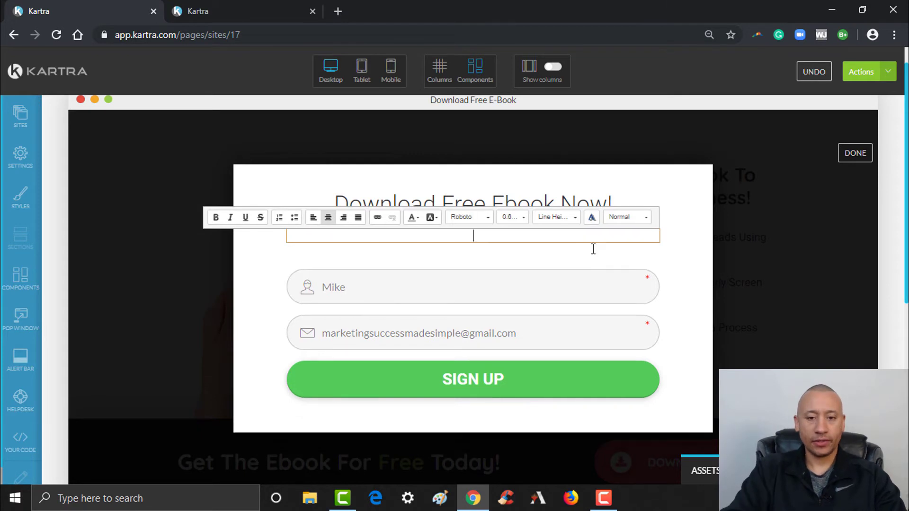
type("Fill Out t")
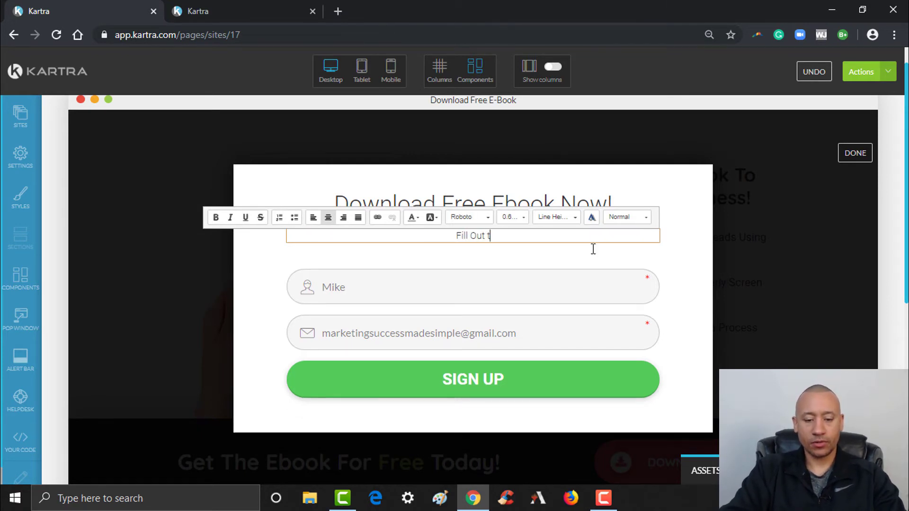
type("he Form Below")
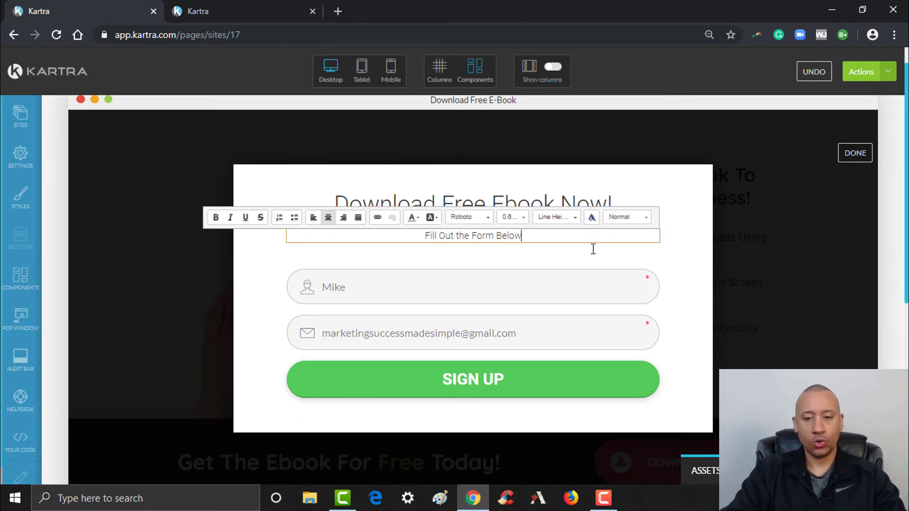
type(" To Gain Ins")
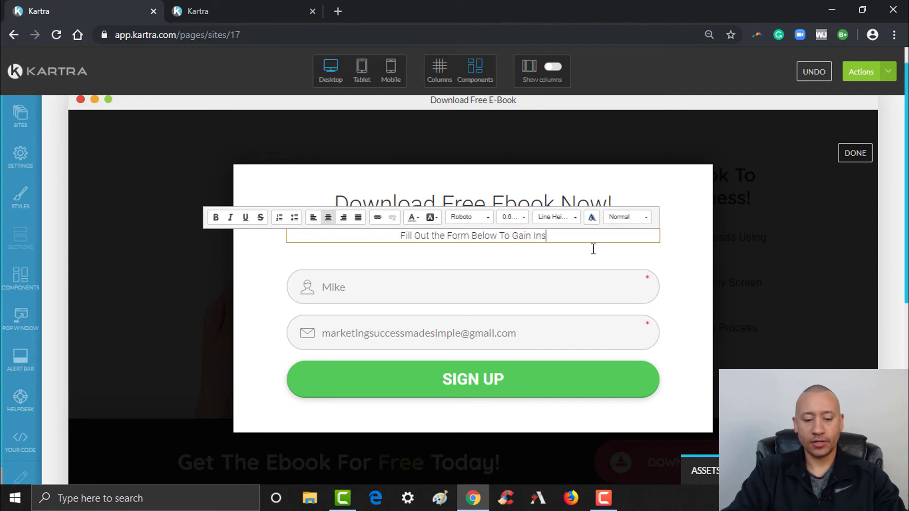
type("tant Access!!")
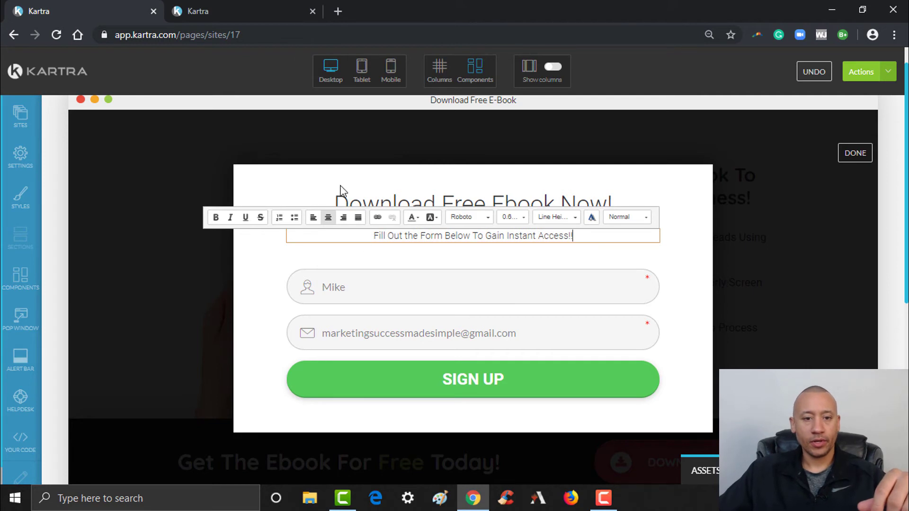
left_click(279, 251)
mouse_move(429, 387)
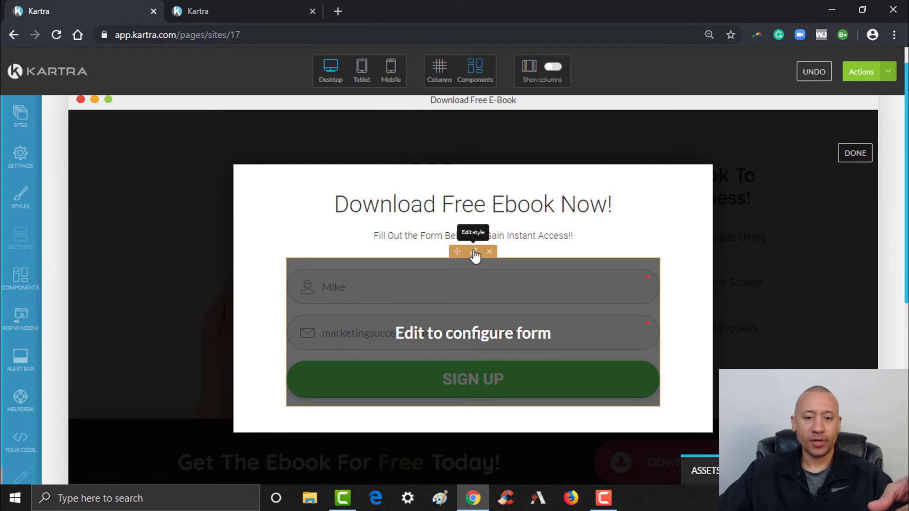
Step: In the form's Button settings, replace the SIGN UP label with 'Give Me Instant Access!' and apply
left_click(474, 252)
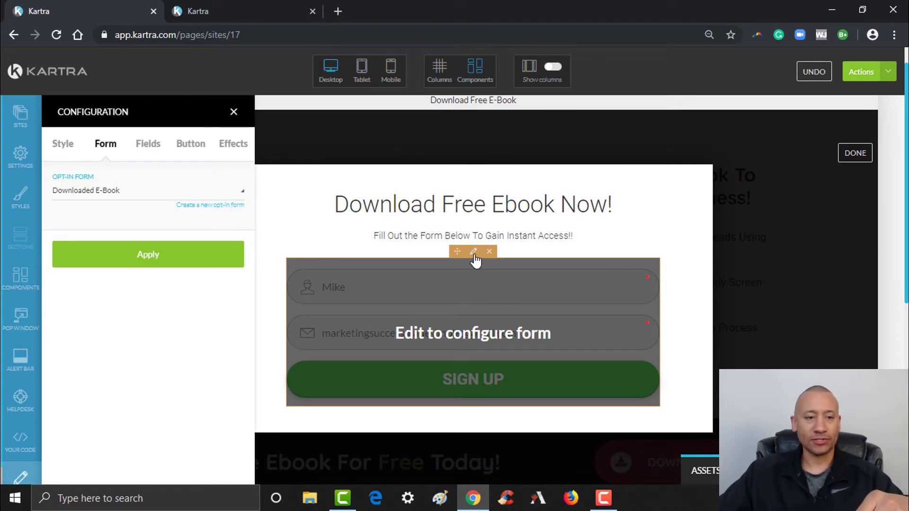
left_click(183, 146)
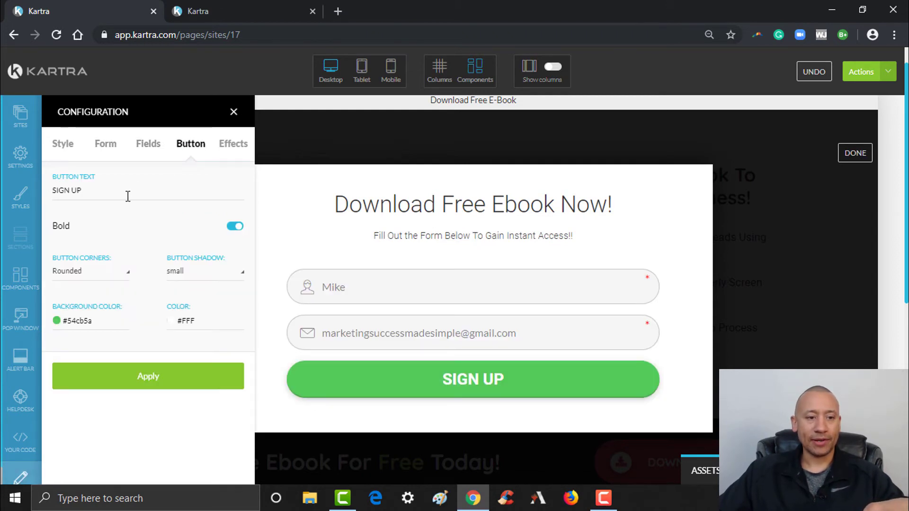
left_click_drag(95, 189, 43, 190)
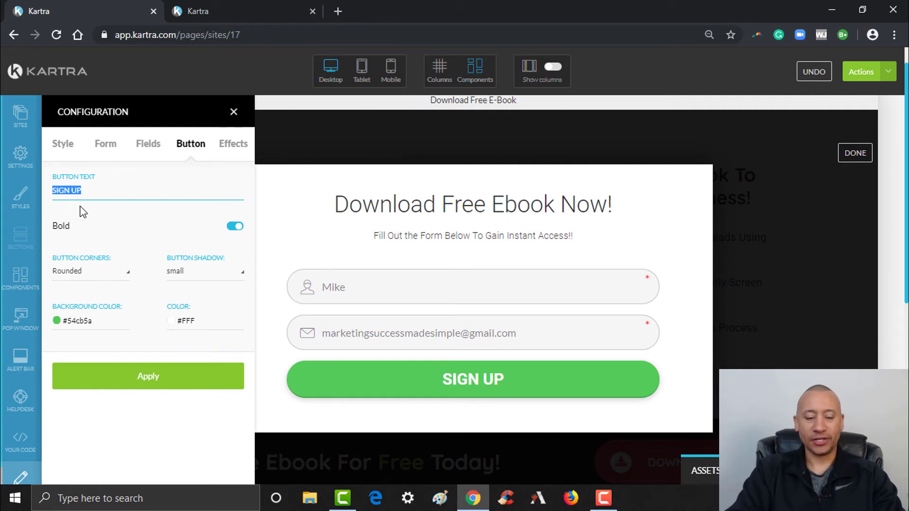
type("Giv")
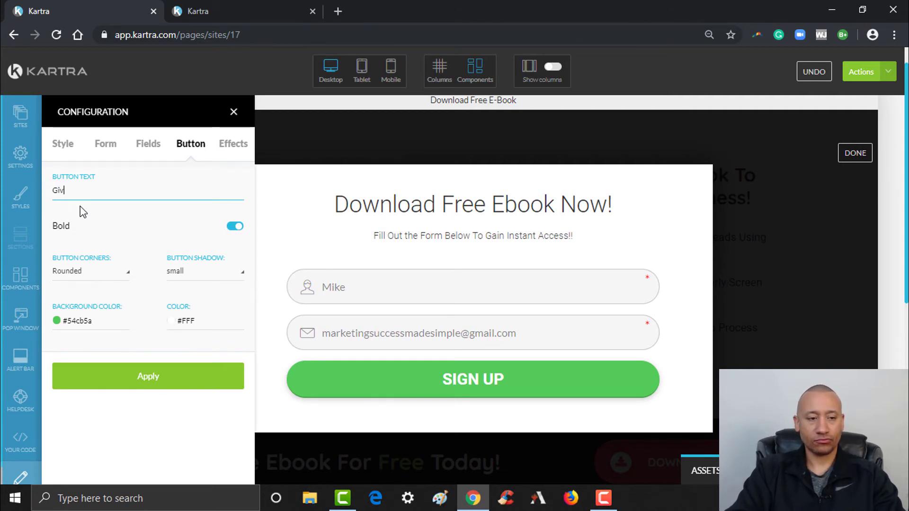
type("e Me Instant")
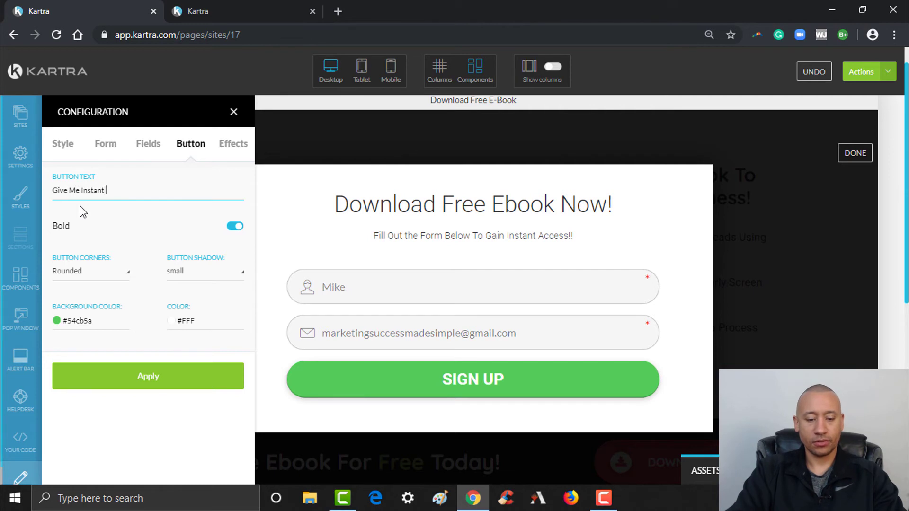
type(" Access!")
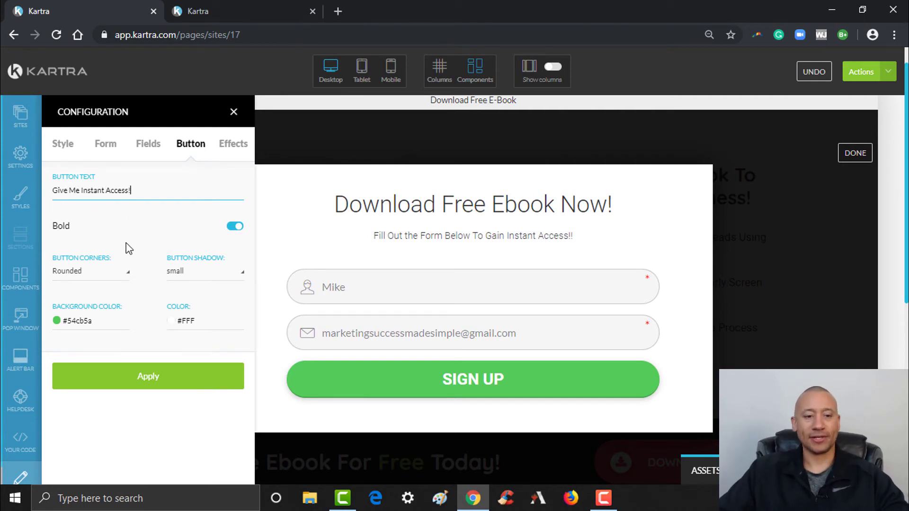
left_click(170, 371)
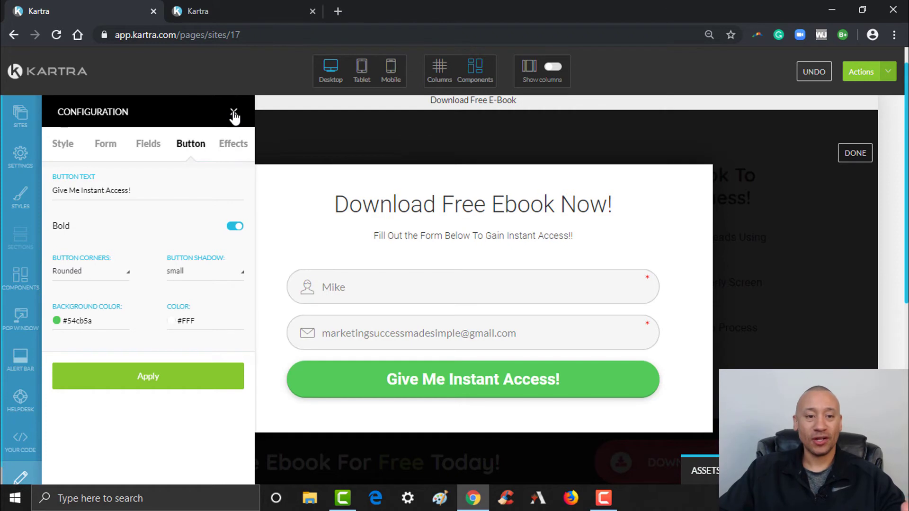
left_click(234, 115)
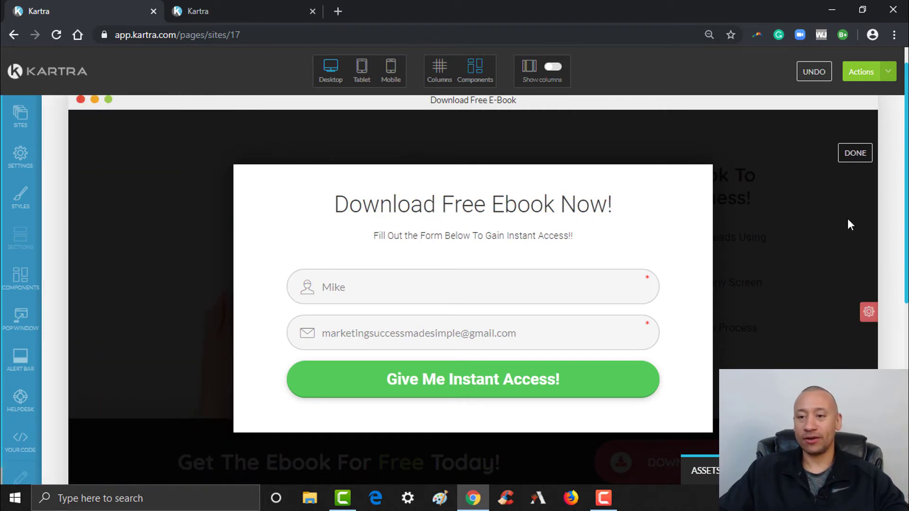
Step: Leave the popup editor, save the landing page's progress, and choose Publish live
left_click(855, 153)
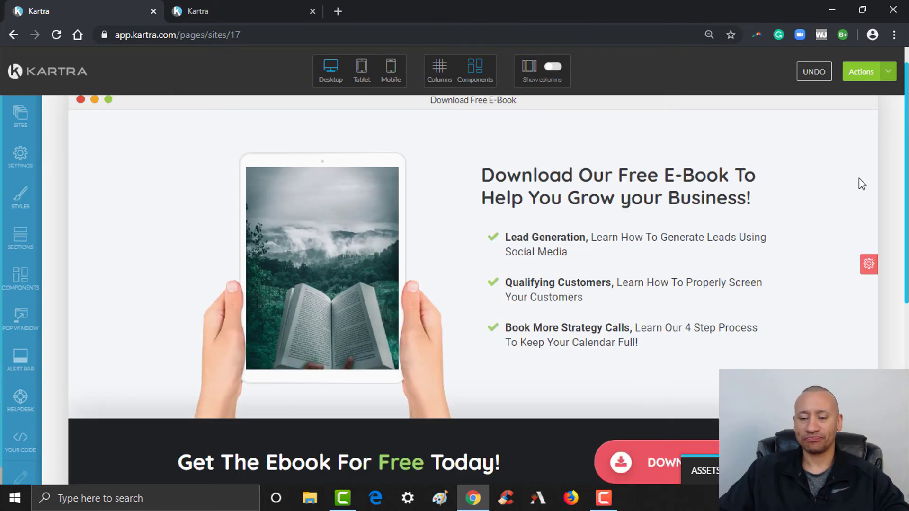
left_click(886, 73)
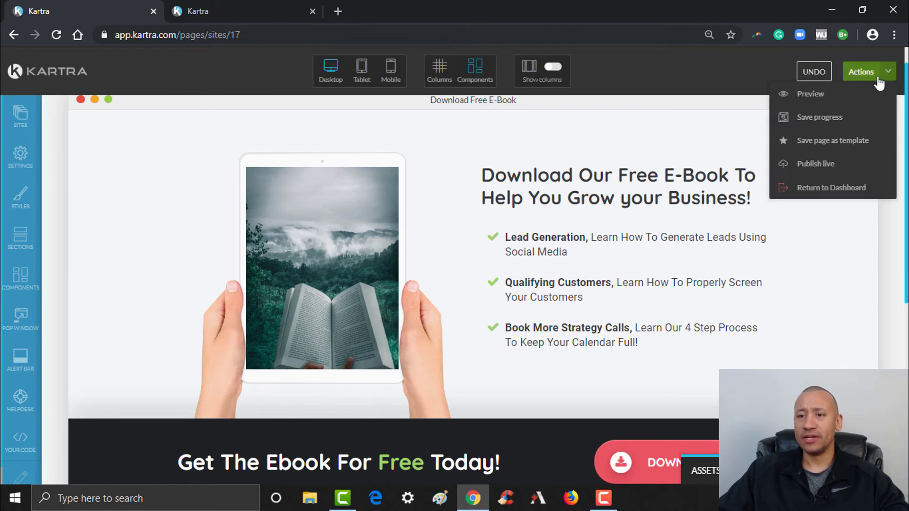
left_click(831, 126)
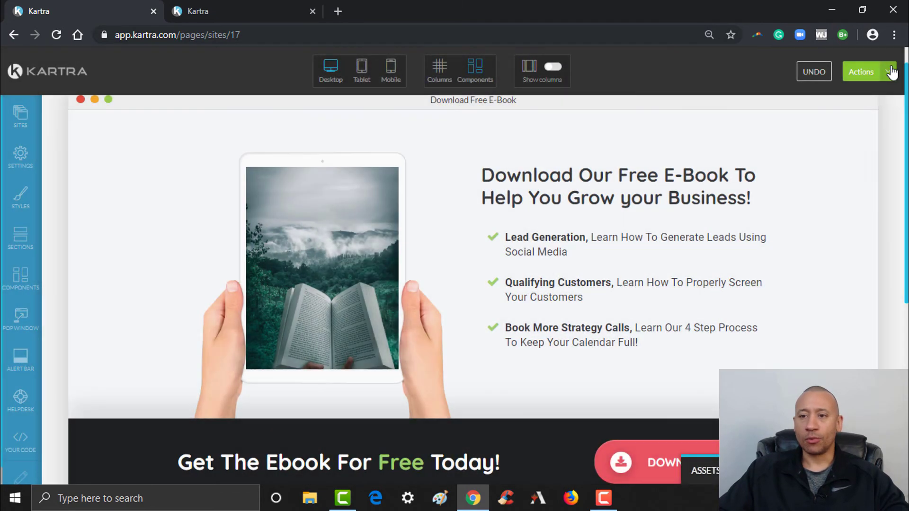
left_click(884, 75)
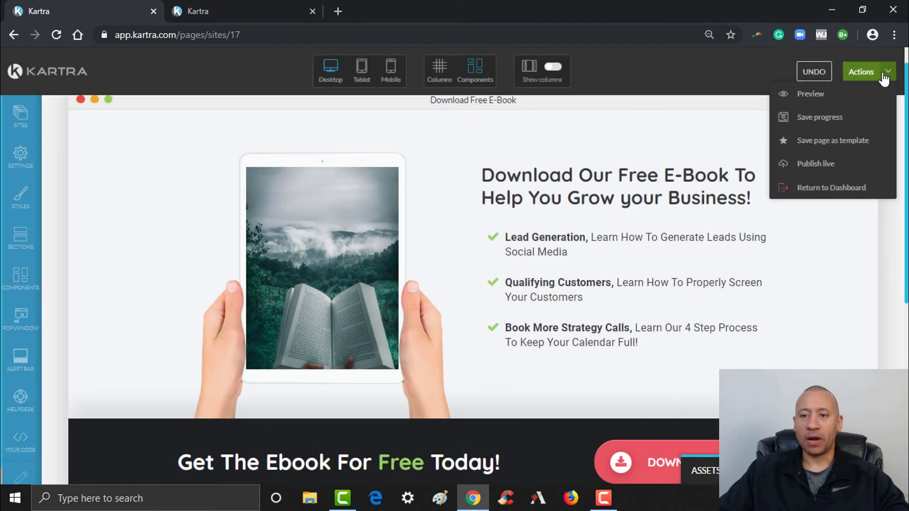
left_click(818, 166)
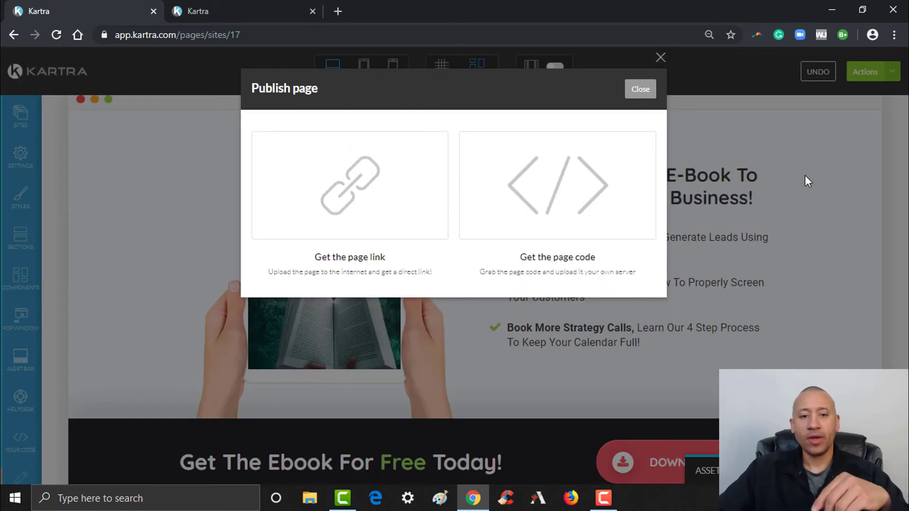
Step: Choose 'Get the page link' and select the URL under 'Link to your page'
left_click(363, 206)
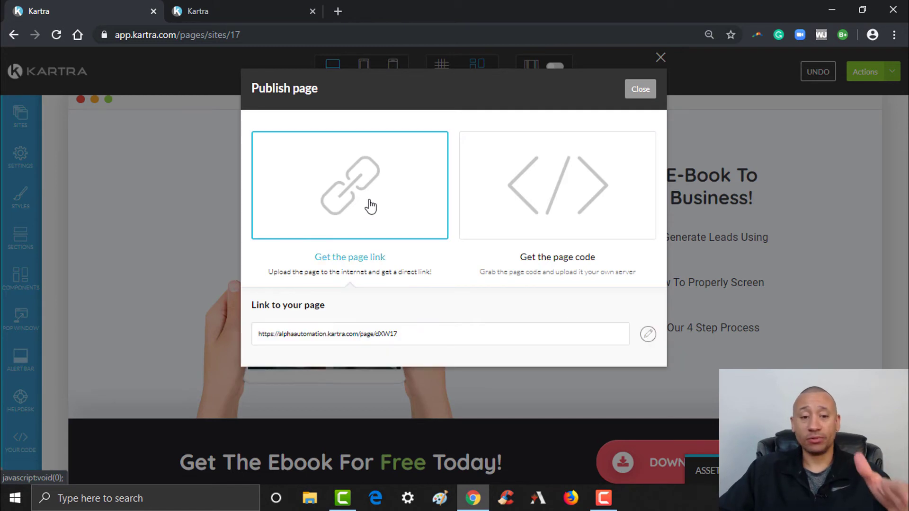
left_click_drag(409, 334, 269, 343)
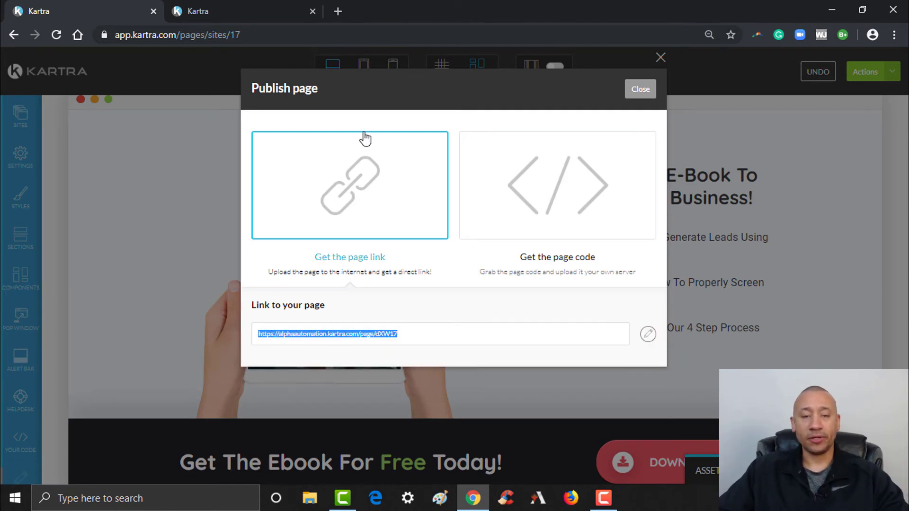
Step: Paste the published page link into a new browser tab and load it
left_click(338, 10)
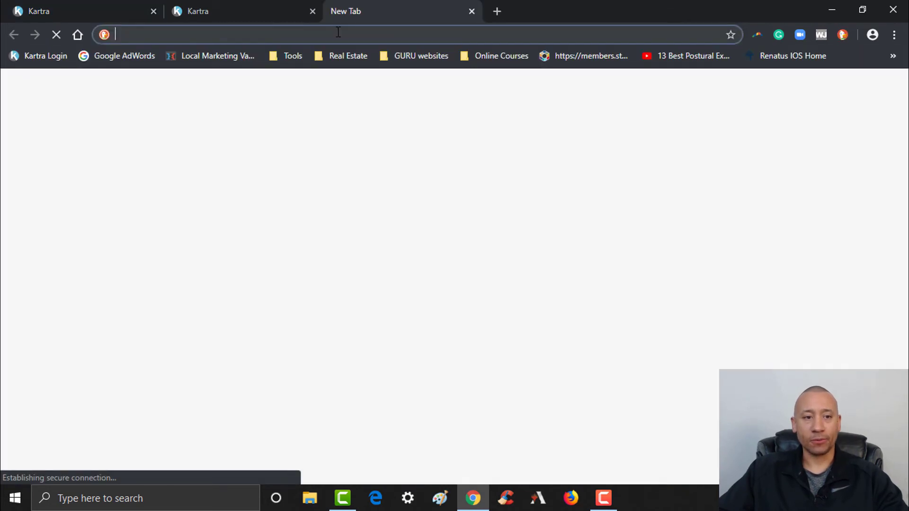
type("https://alphaautomation.kartra.com/page/dXW17")
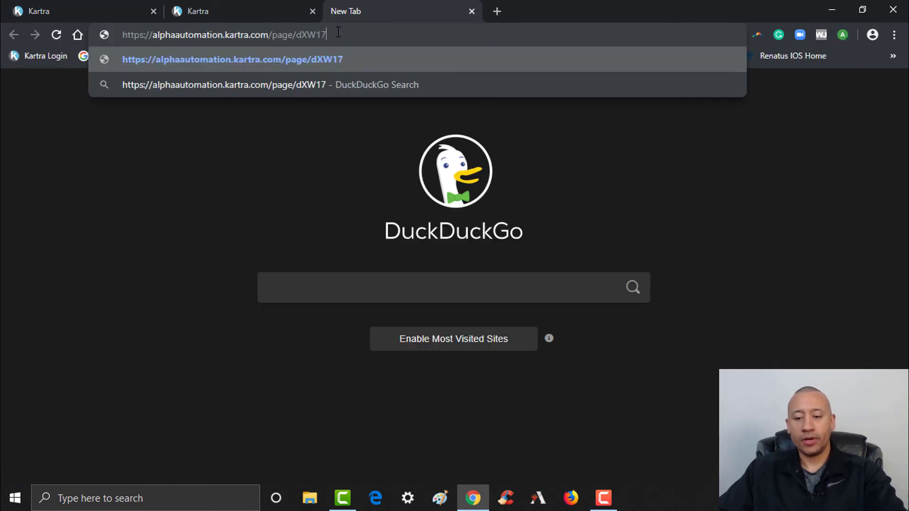
key("Return")
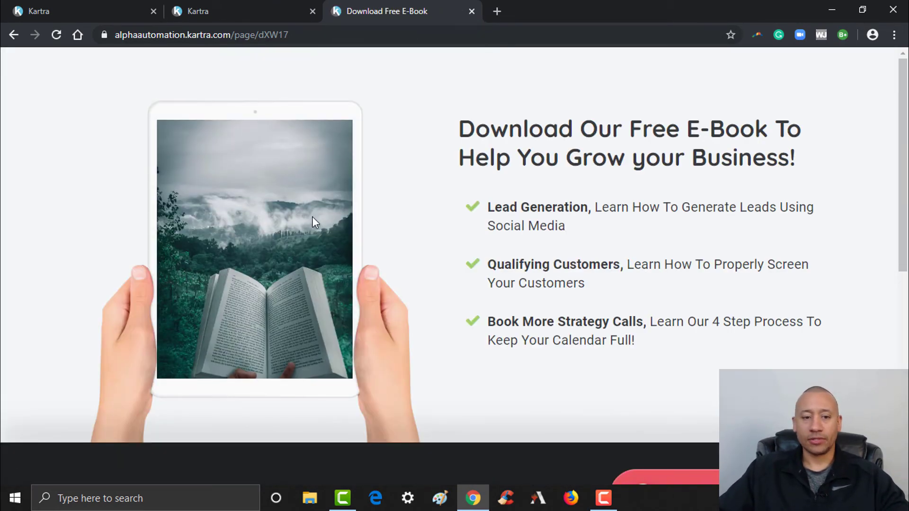
Step: On the live page, open the DOWNLOAD NOW popup and submit the prefilled 'Give Me Instant Access!' form
left_click_drag(905, 162, 907, 232)
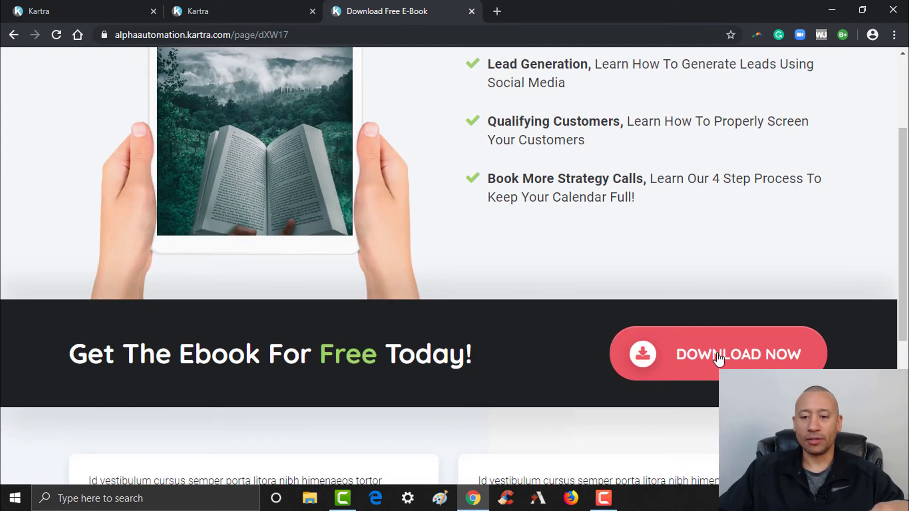
left_click(716, 355)
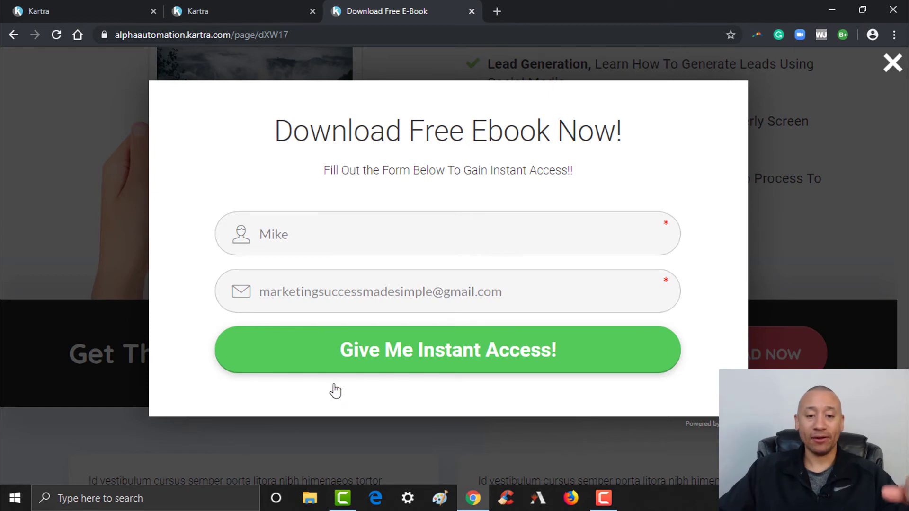
left_click(414, 355)
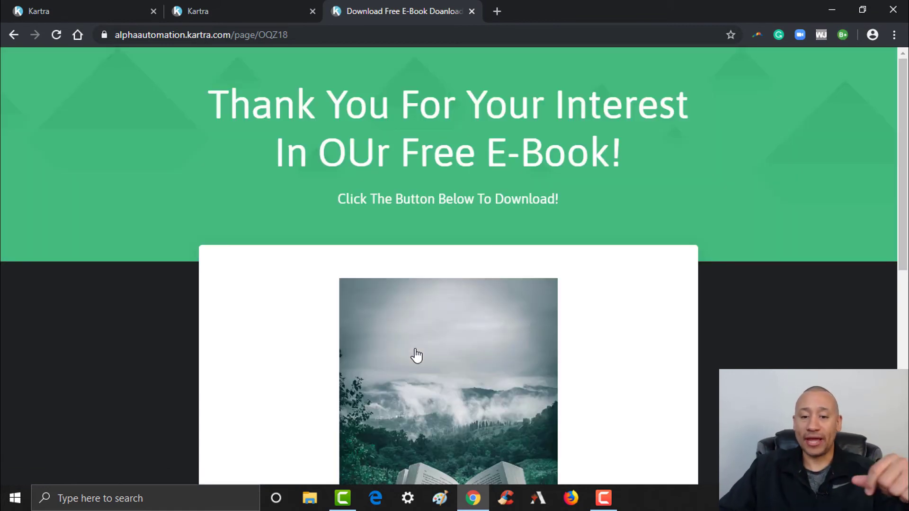
Step: Review the thank-you page, close its tab, and return to the form's Automations step
scroll(715, 291, "down", 7)
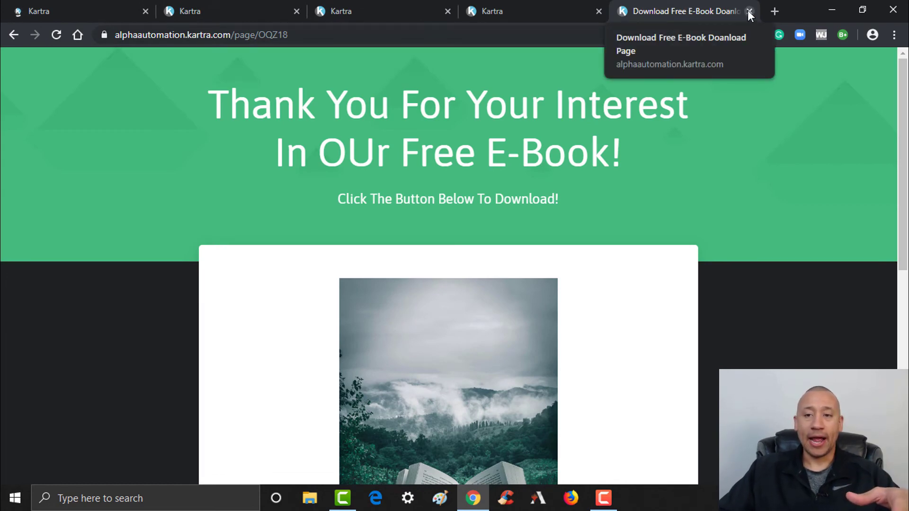
scroll(726, 326, "down", 8)
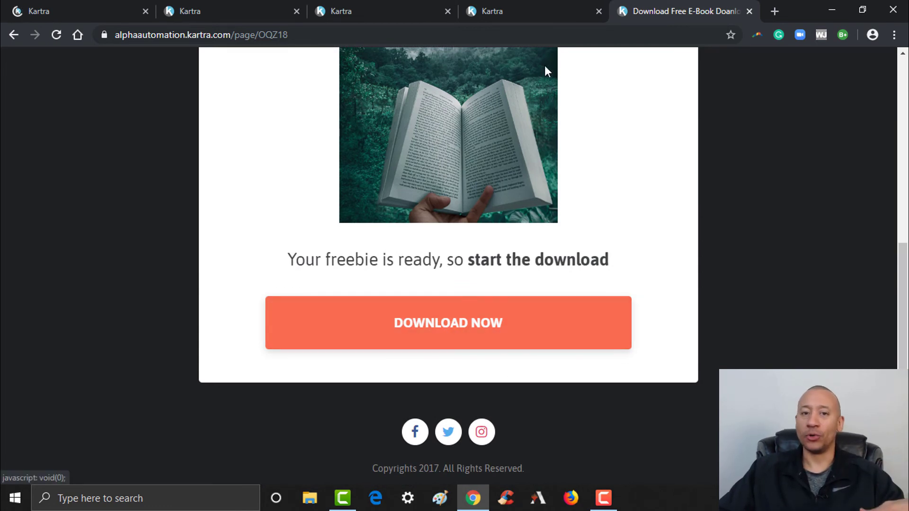
left_click(750, 10)
left_click(245, 4)
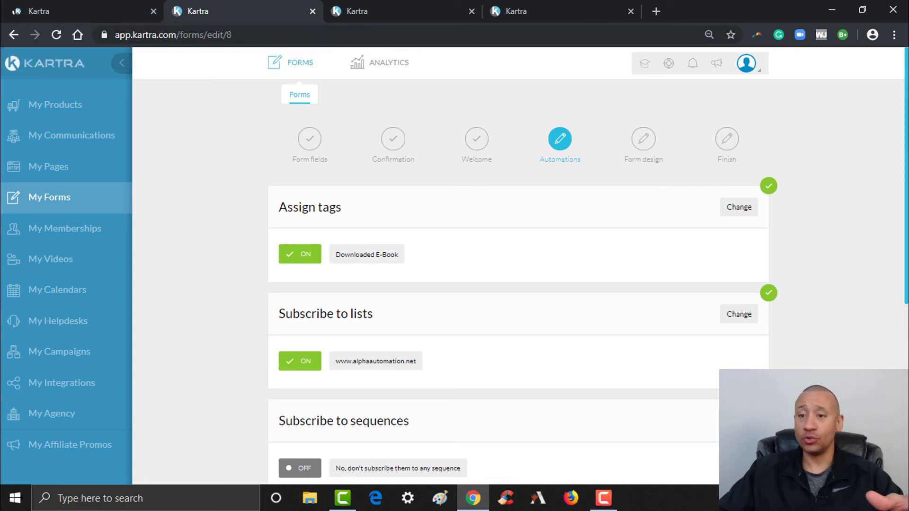
scroll(906, 201, "down", 5)
scroll(906, 201, "up", 5)
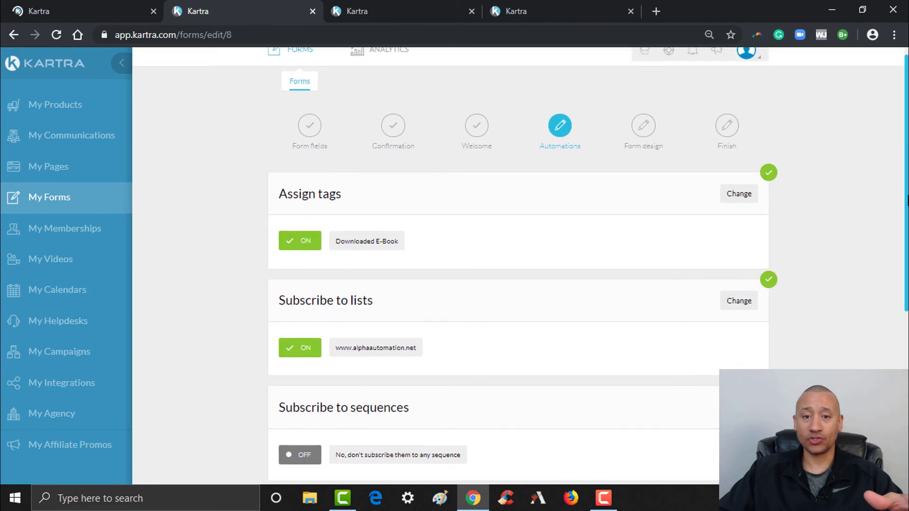
left_click_drag(906, 201, 900, 245)
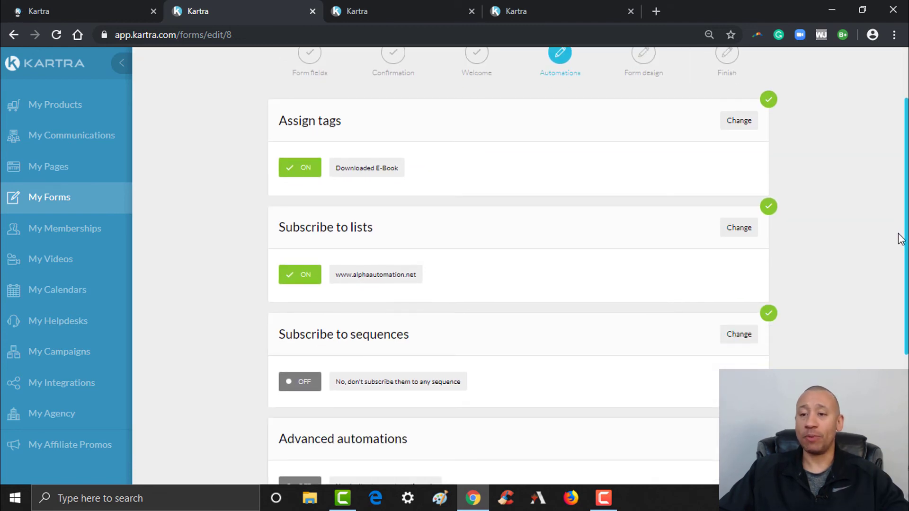
scroll(620, 203, "up", 1)
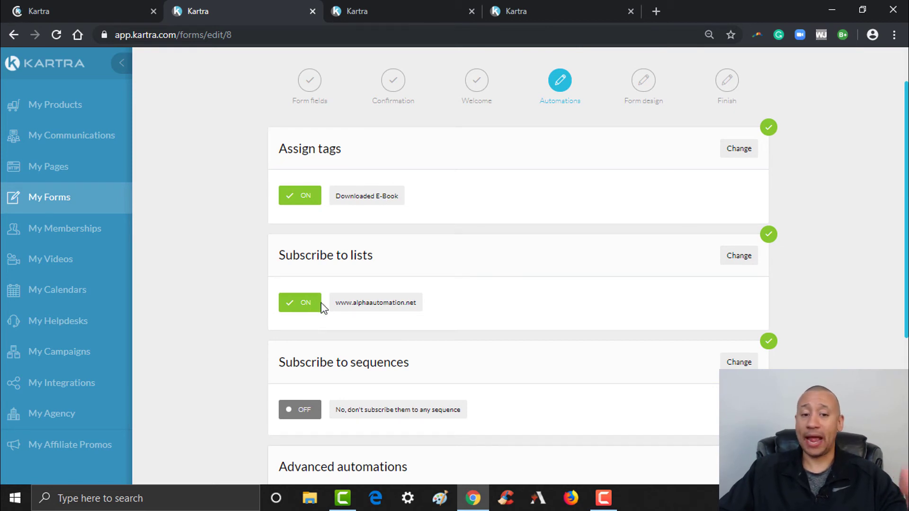
left_click(583, 6)
left_click(437, 7)
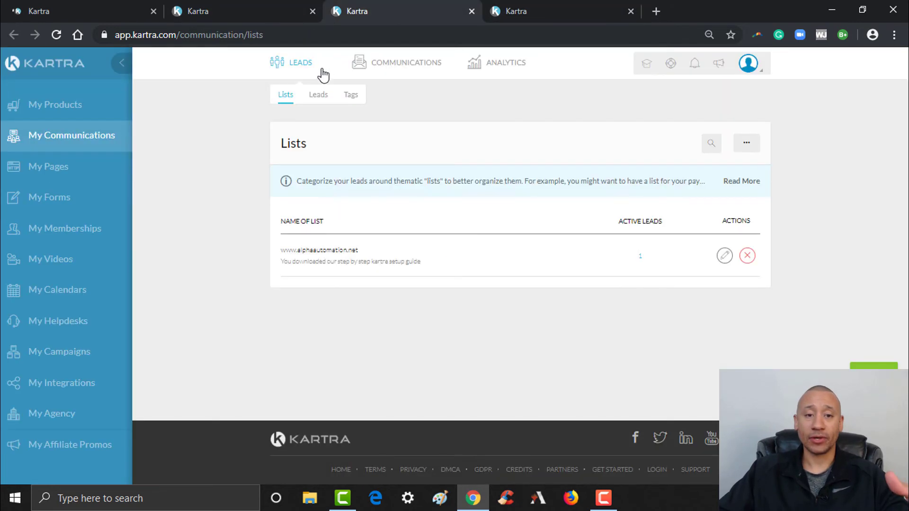
Step: Open the new lead's record from the Leads sub-tab and view its Lists tab
left_click(319, 95)
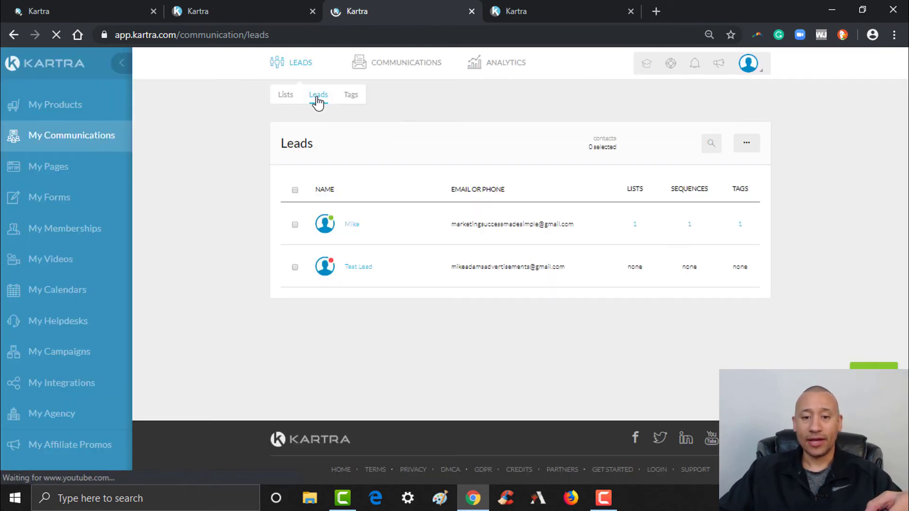
mouse_move(350, 231)
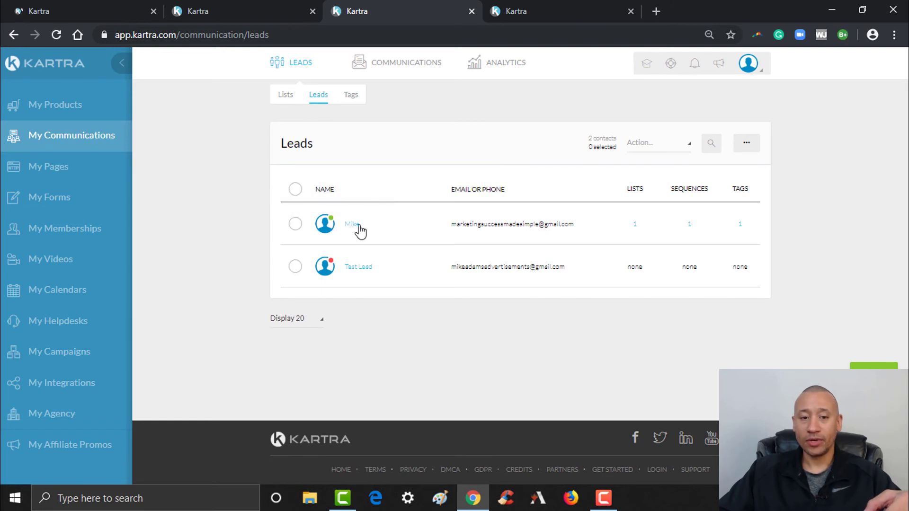
left_click(356, 230)
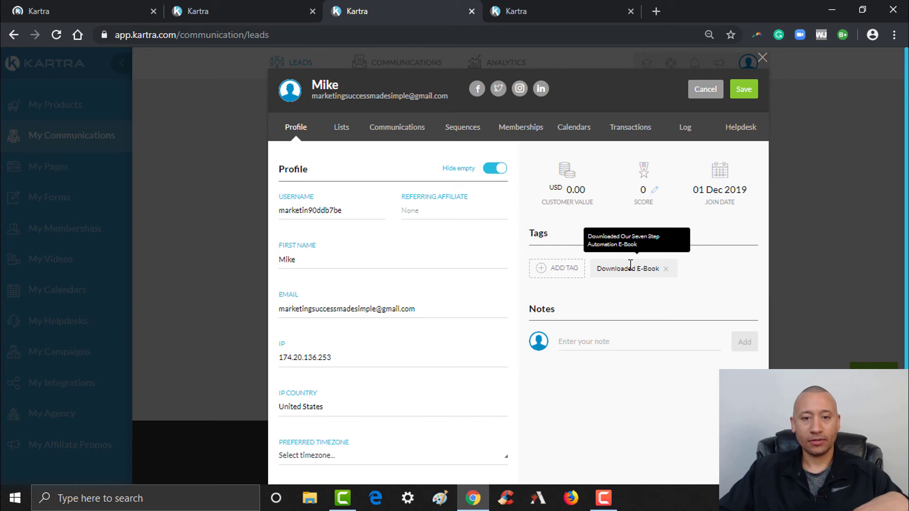
left_click(343, 128)
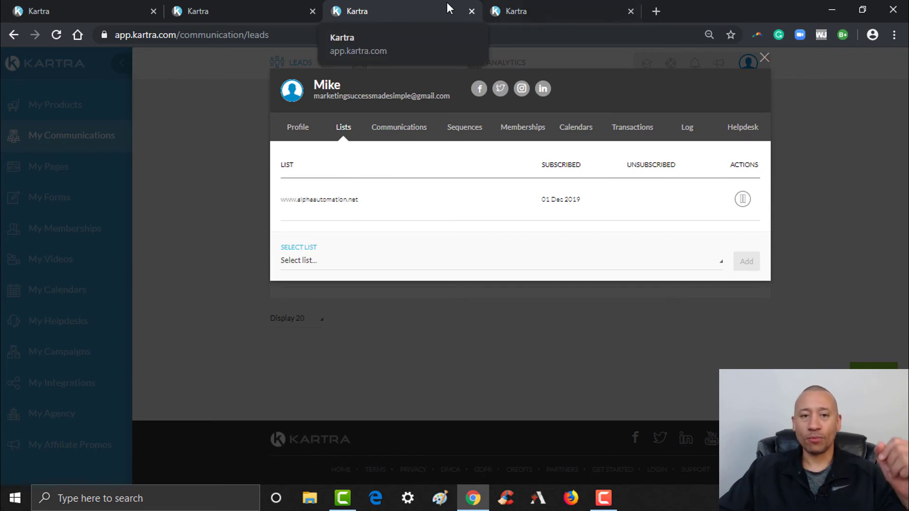
Step: Check the sequence's Downloaded E-Book tag start rule without changes, then open a new browser tab
left_click(536, 6)
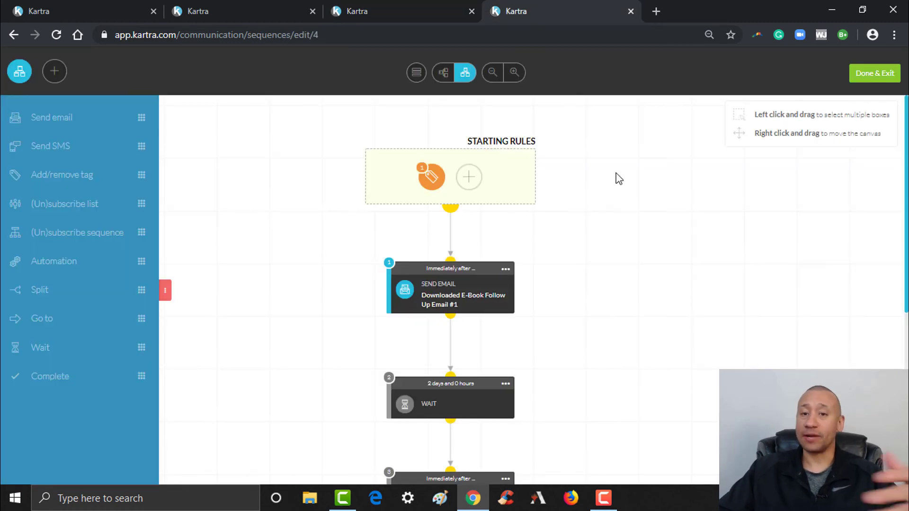
left_click(429, 180)
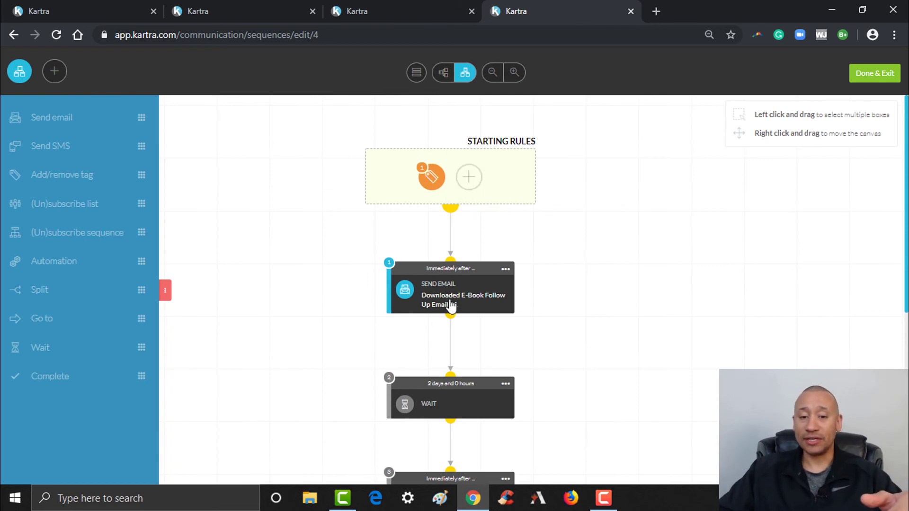
left_click(429, 177)
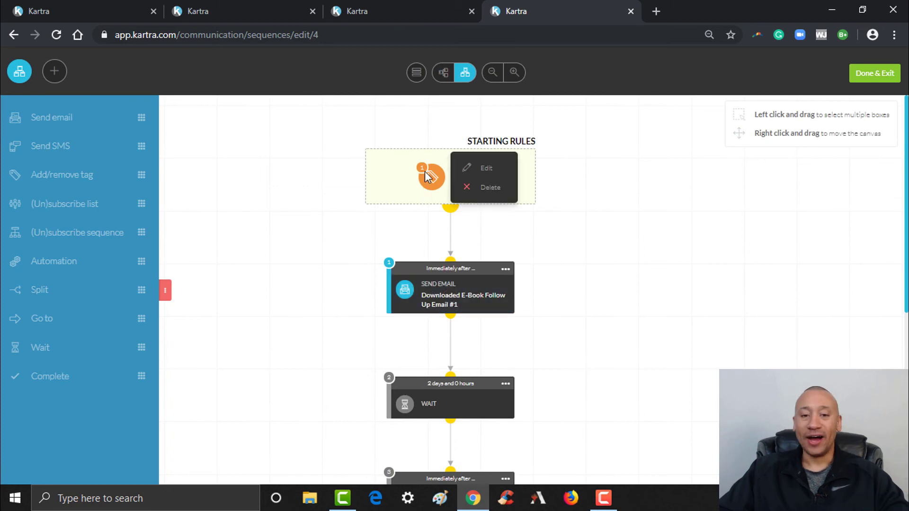
left_click(474, 169)
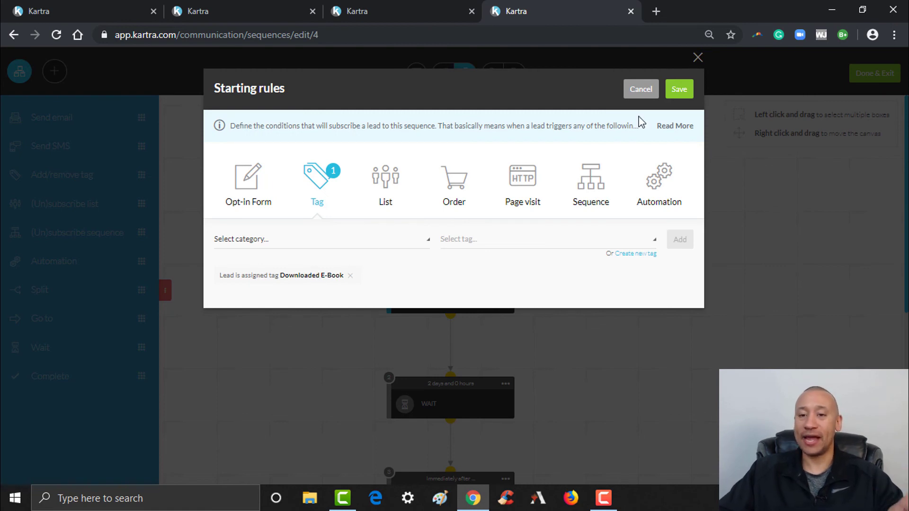
left_click(681, 66)
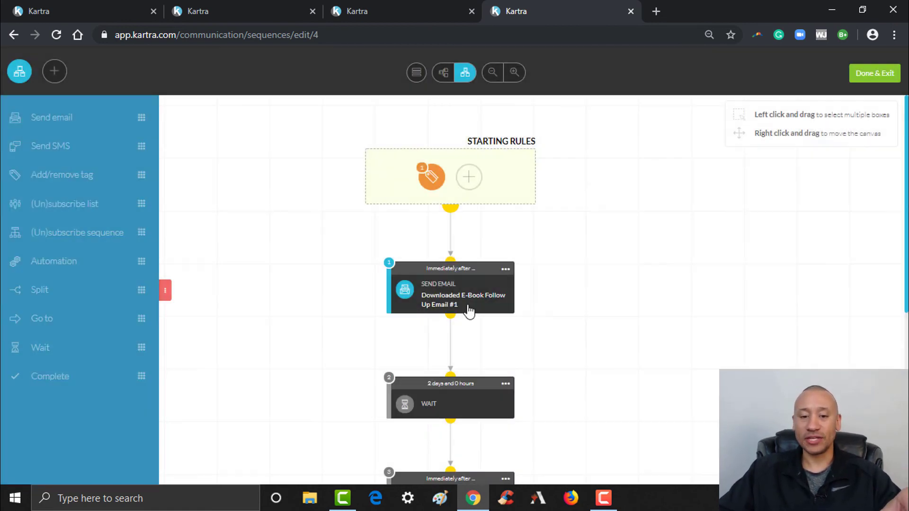
left_click(655, 11)
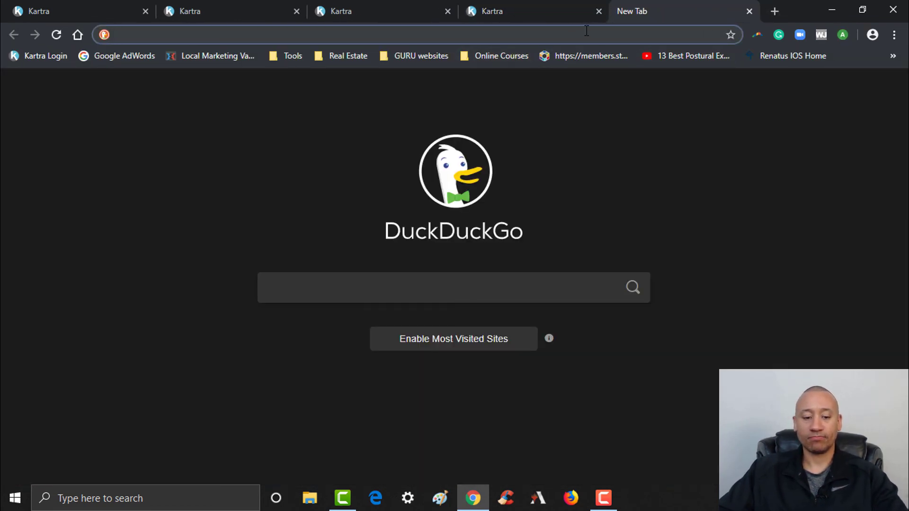
Step: Search for gmail and sign in with the test account's email address and saved password
type("gmail")
key("Return")
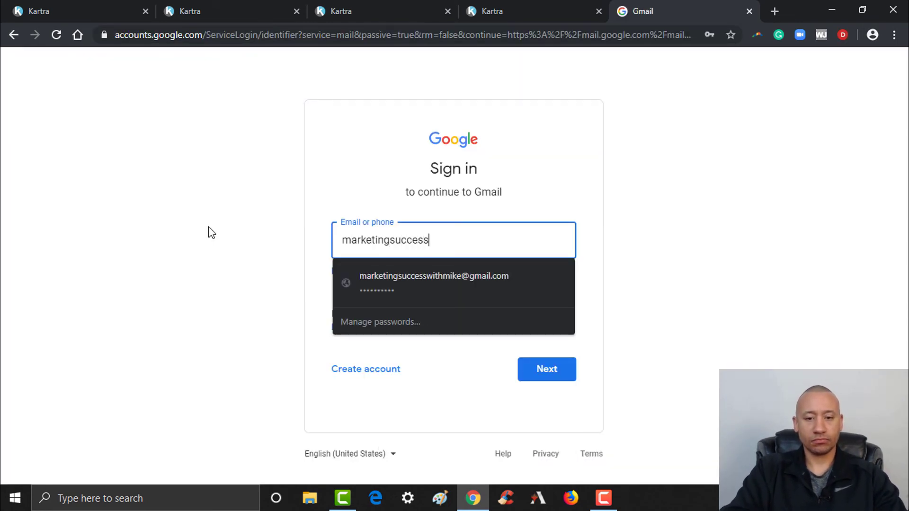
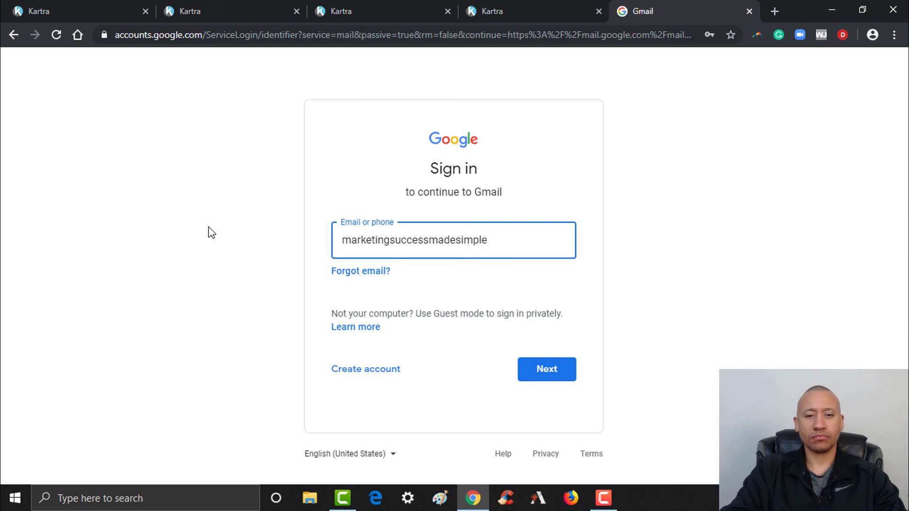
key("Return")
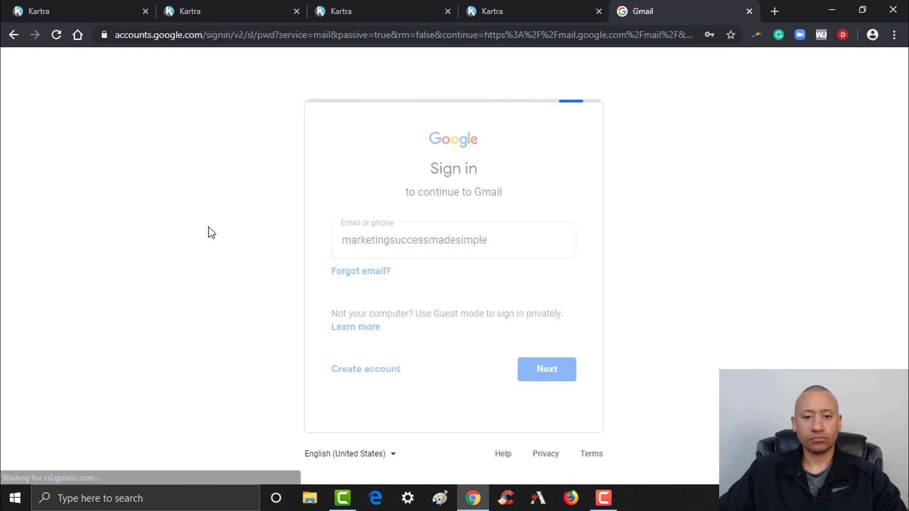
left_click(377, 256)
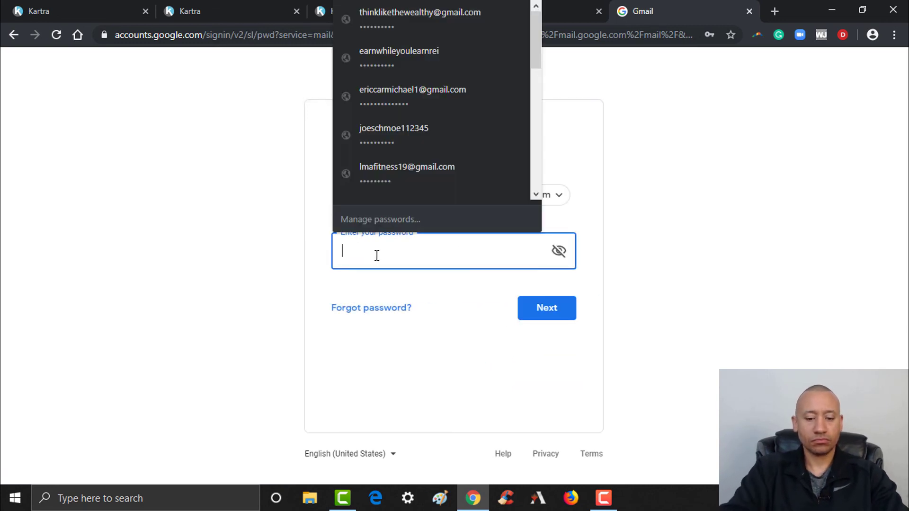
type("••••")
key("Return")
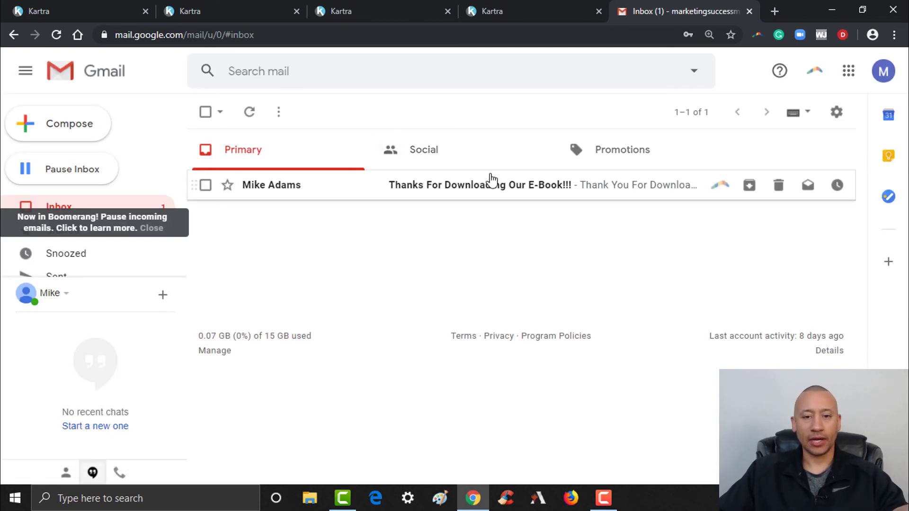
Step: Read the 'Thanks For Downloading Our E-Book!!!' email, then return to the Kartra sequence tab
left_click(482, 195)
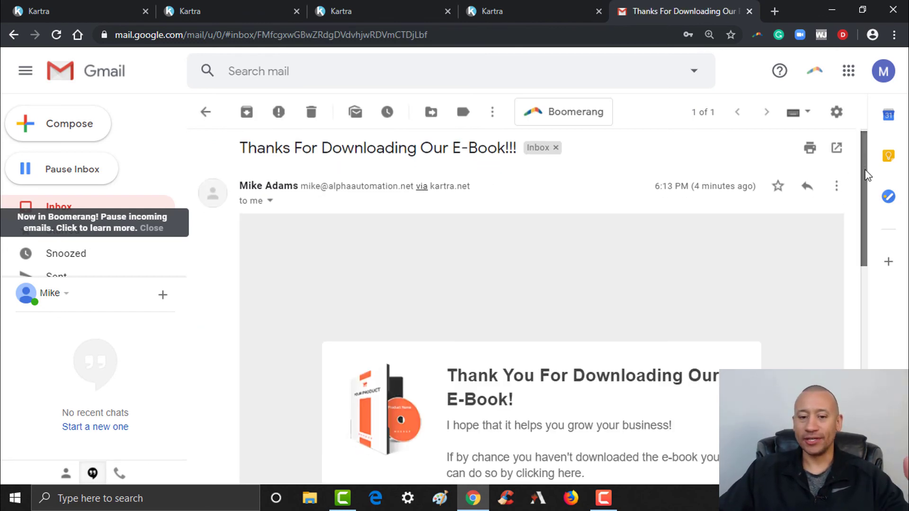
scroll(857, 228, "down", 5)
left_click_drag(858, 258, 865, 151)
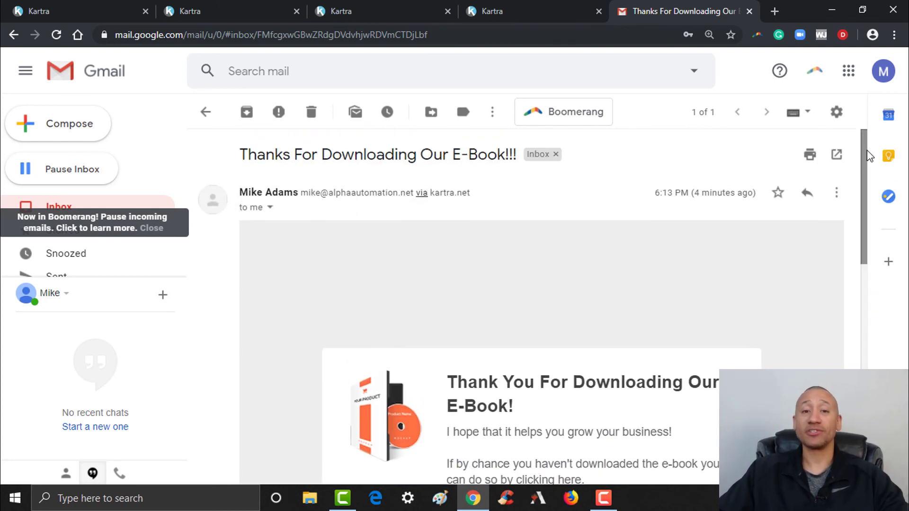
left_click(499, 2)
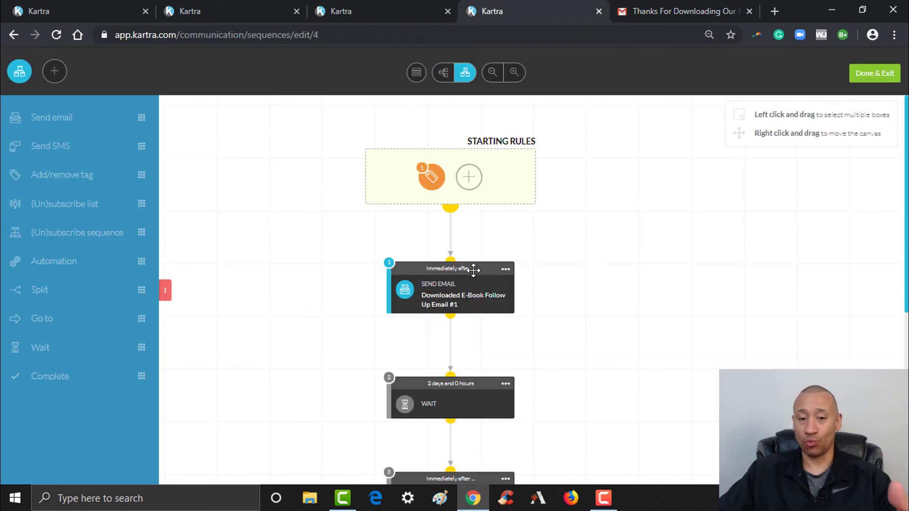